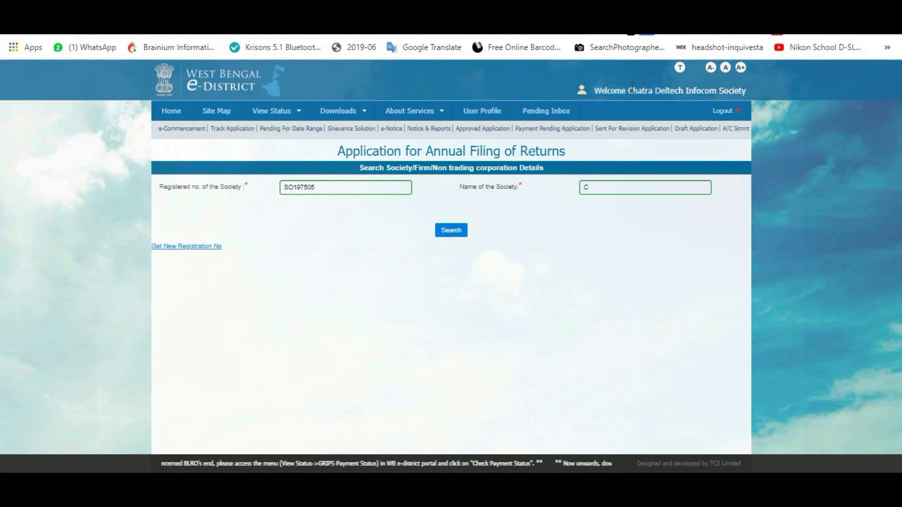
Bring up the copy menu on the society's name in the welcome text.
right_click(735, 91)
Paste the society's full name into Name of the Society and run the search.
left_click(691, 109)
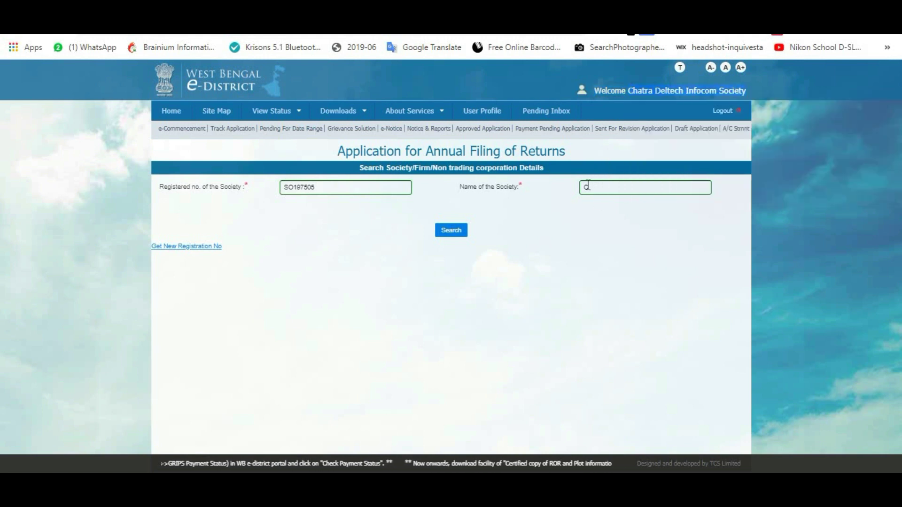
double_click(601, 186)
right_click(601, 187)
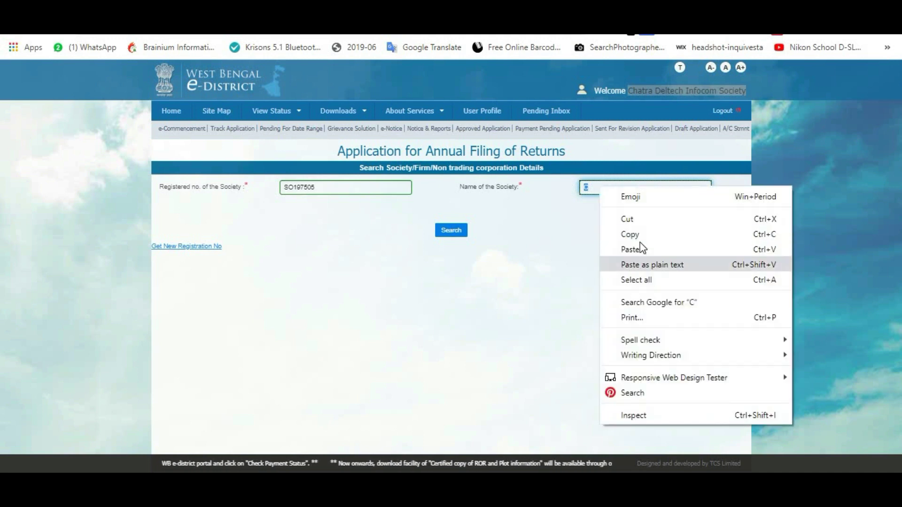
left_click(642, 252)
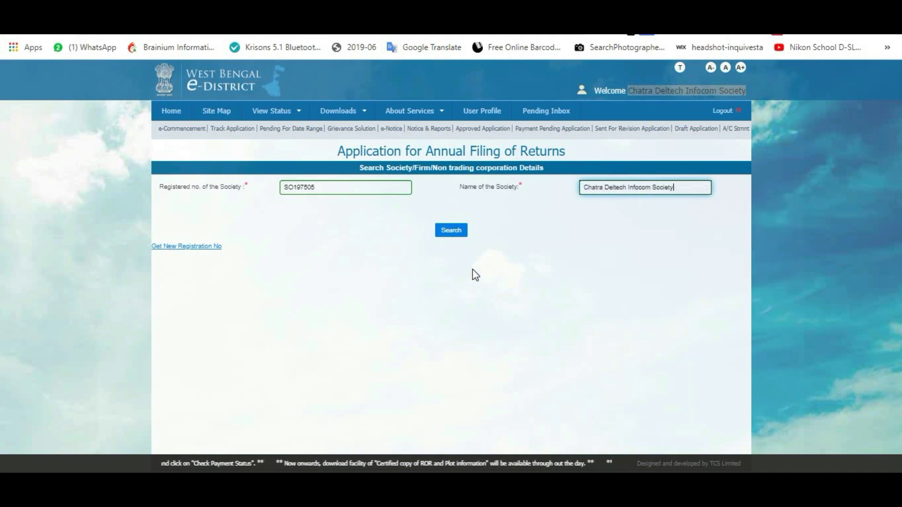
left_click(454, 235)
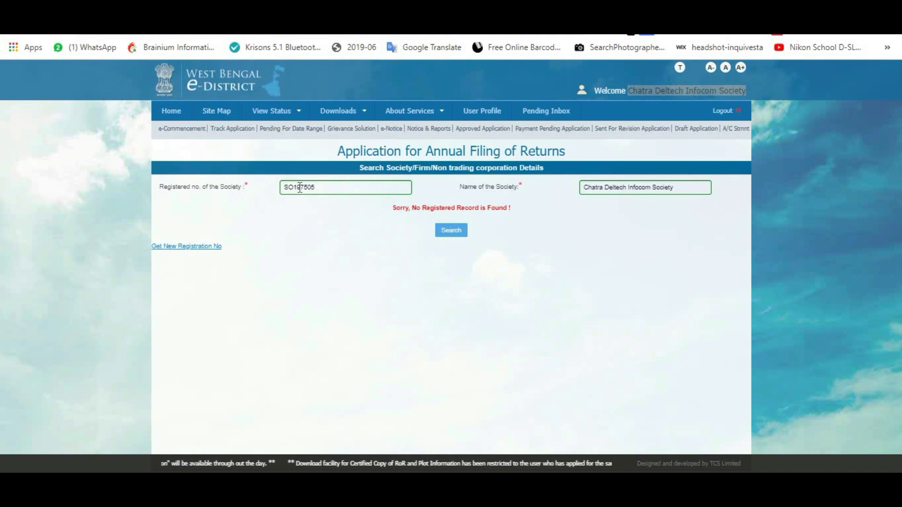
Correct the registration number to end in 050 and search again.
left_click(408, 188)
key("BackSpace")
key("BackSpace")
key("BackSpace")
type("050")
left_click(446, 230)
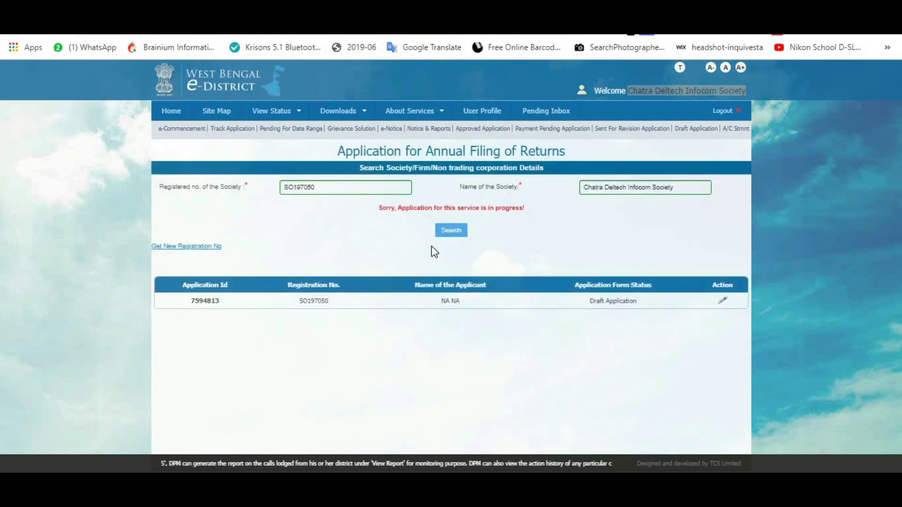
Open the draft application for editing from the Action pencil.
left_click(722, 302)
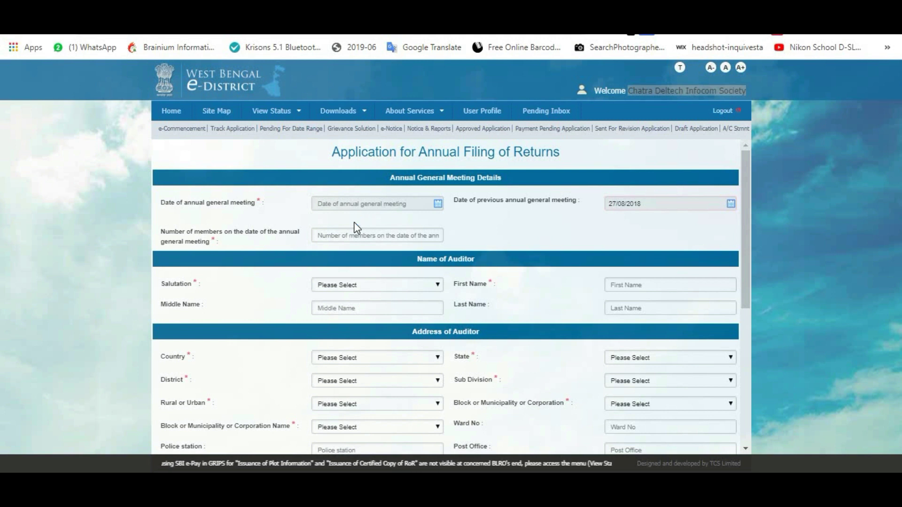
left_click(437, 206)
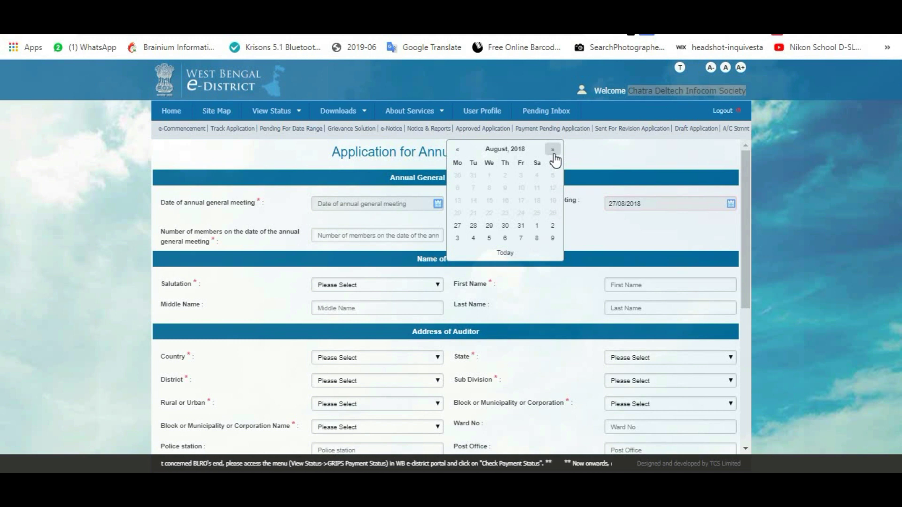
left_click(606, 237)
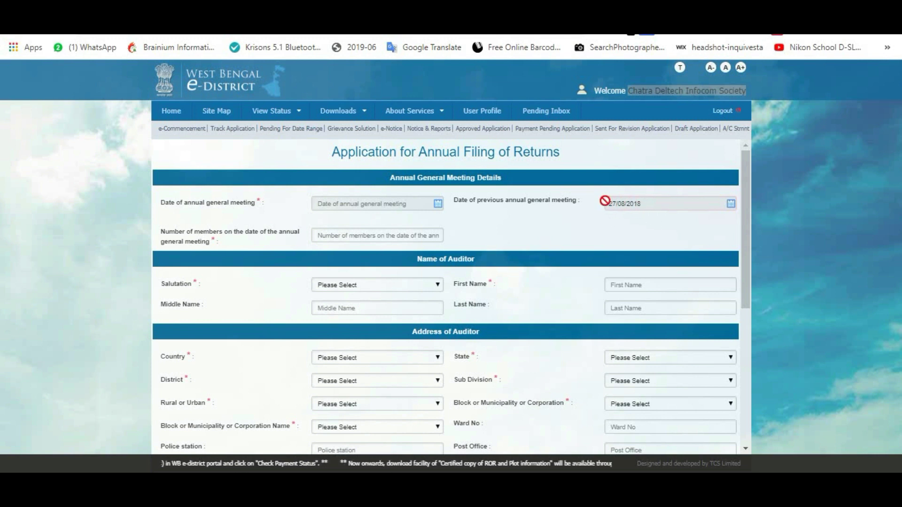
Set the annual general meeting date to 14 November 2019 in the calendar.
left_click(437, 206)
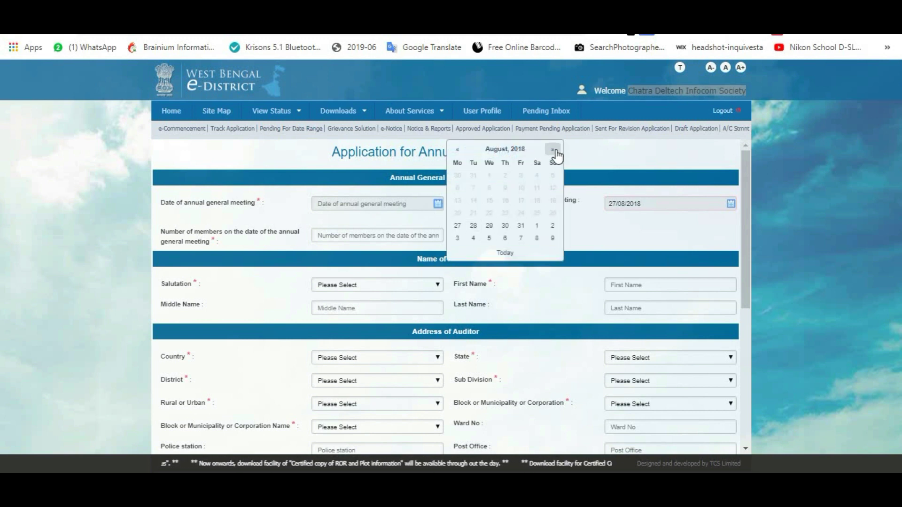
left_click(555, 150)
left_click(555, 150)
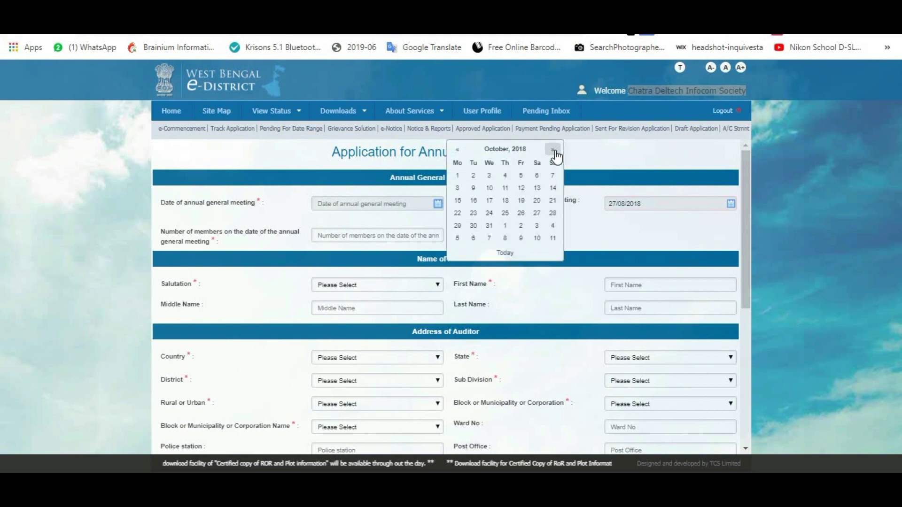
left_click(555, 151)
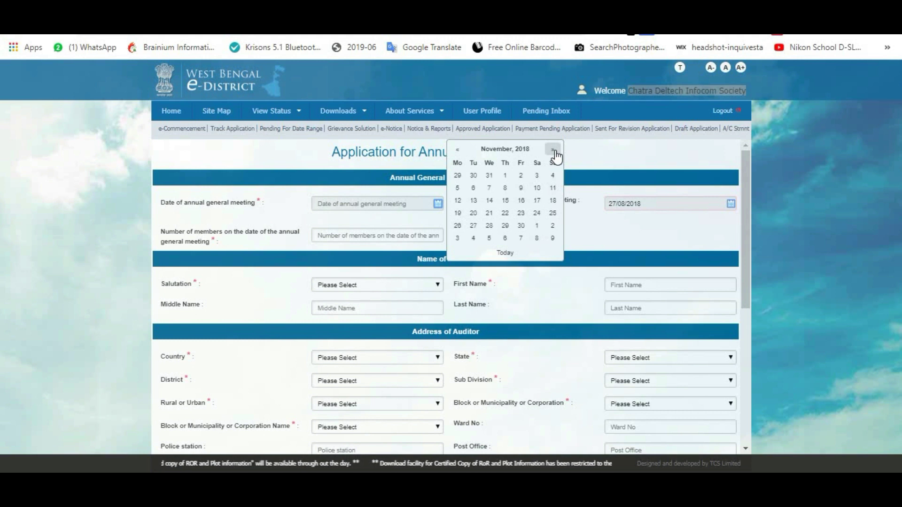
left_click(555, 150)
left_click(555, 151)
left_click(554, 150)
left_click(555, 150)
left_click(555, 151)
left_click(555, 150)
left_click(555, 150)
left_click(555, 151)
left_click(555, 151)
left_click(555, 151)
left_click(555, 151)
left_click(555, 150)
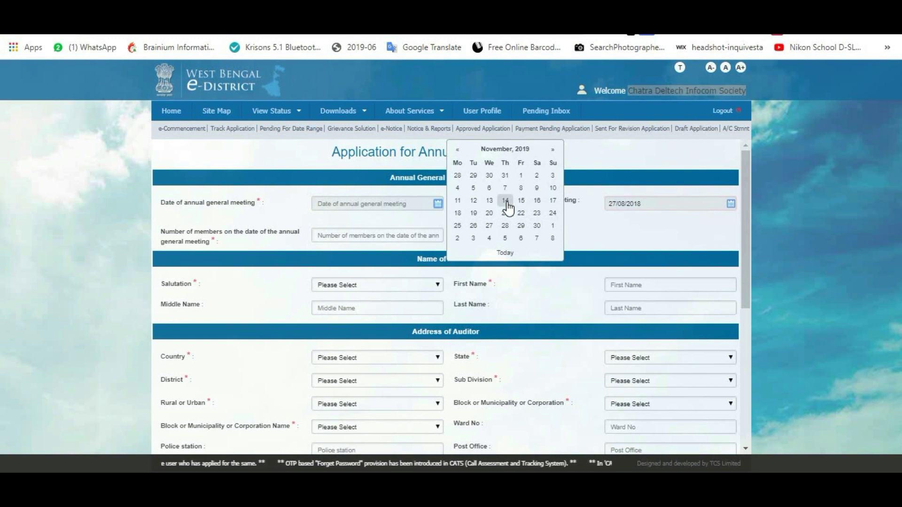
left_click(506, 202)
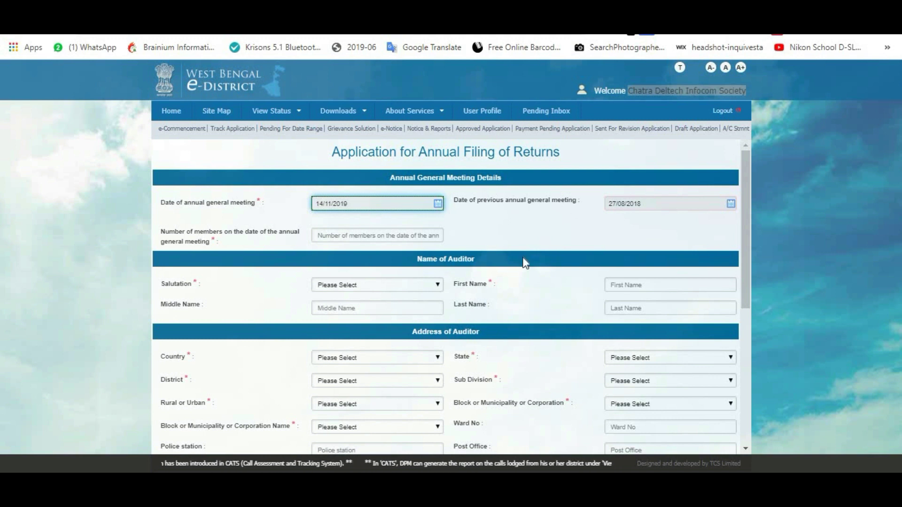
left_click(390, 238)
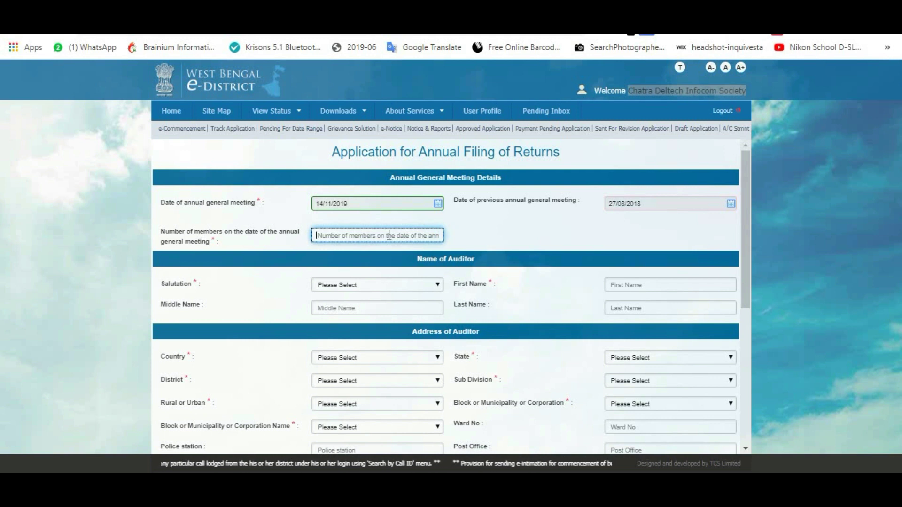
Record 7 members and choose Mr. as the auditor's salutation.
type("7")
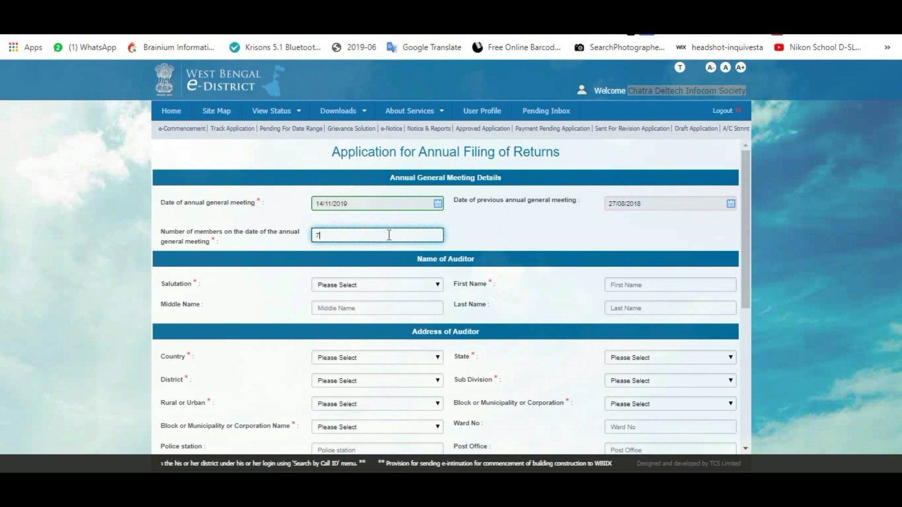
left_click(515, 235)
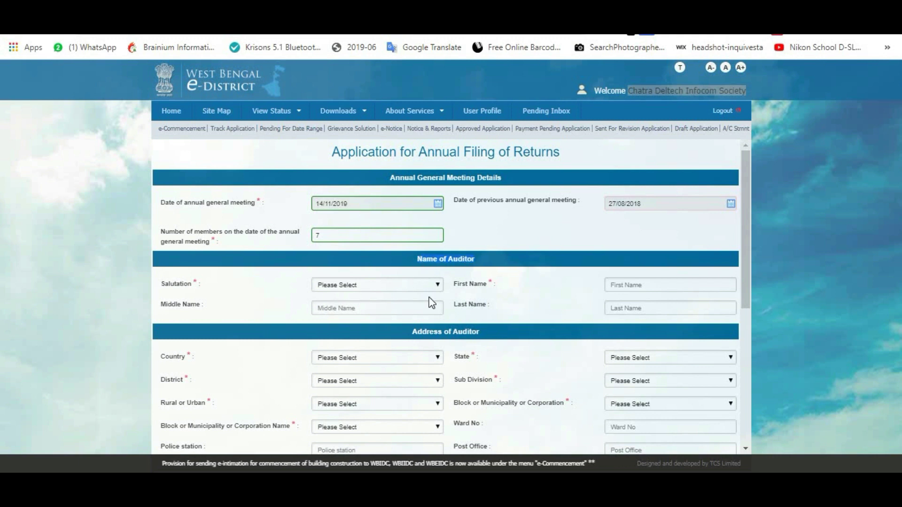
left_click(414, 285)
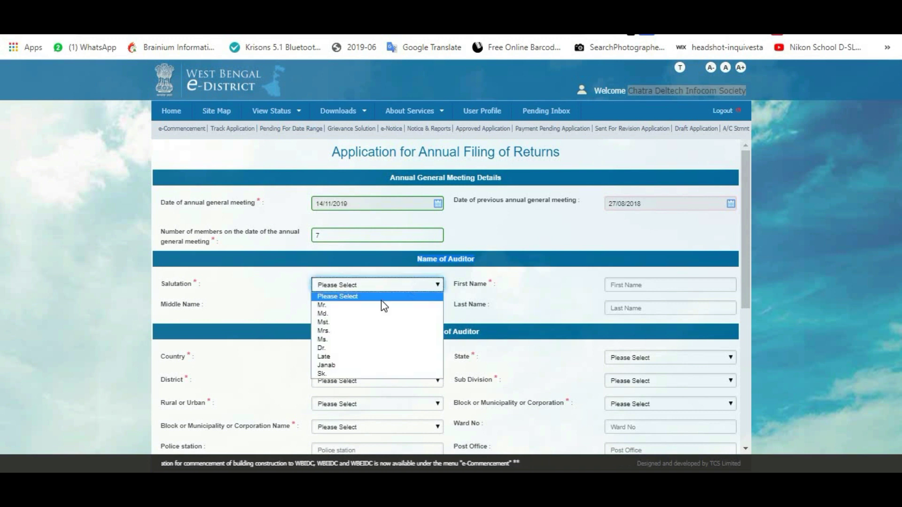
left_click(356, 308)
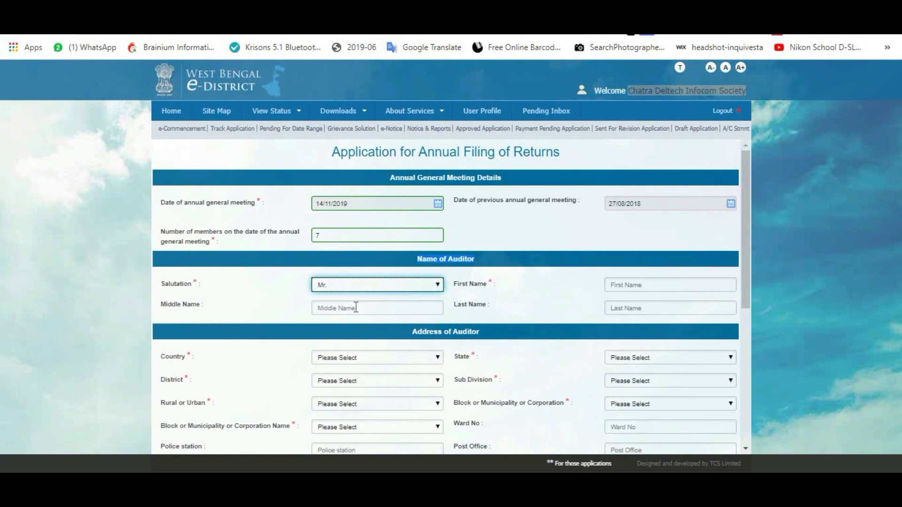
Enter the auditor's first, middle and last names in their separate fields.
left_click(633, 282)
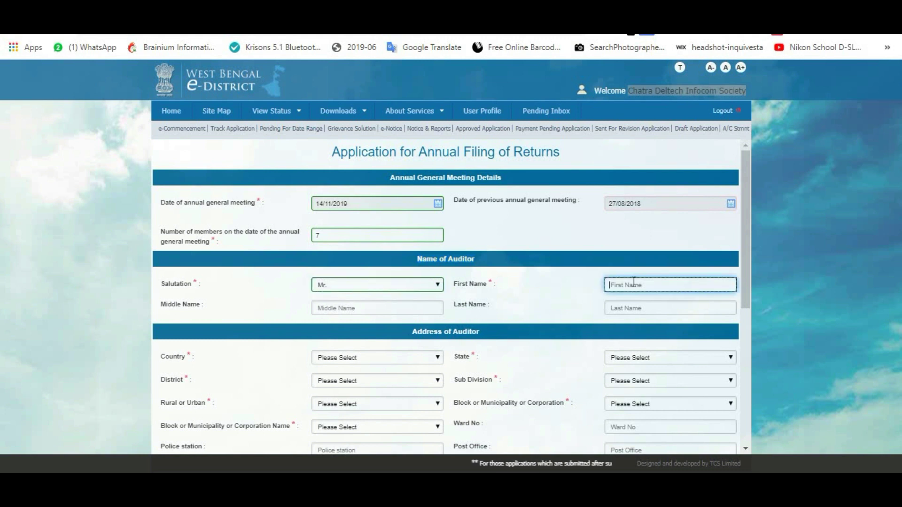
left_click(634, 282)
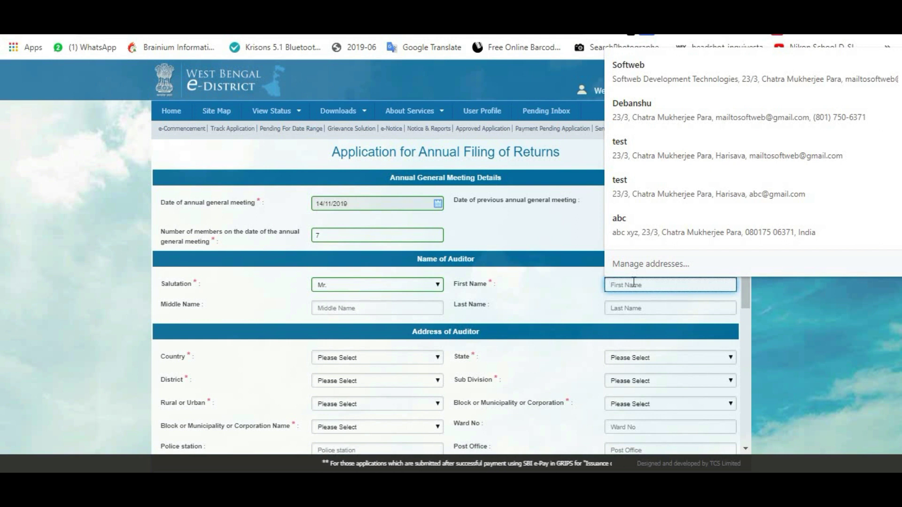
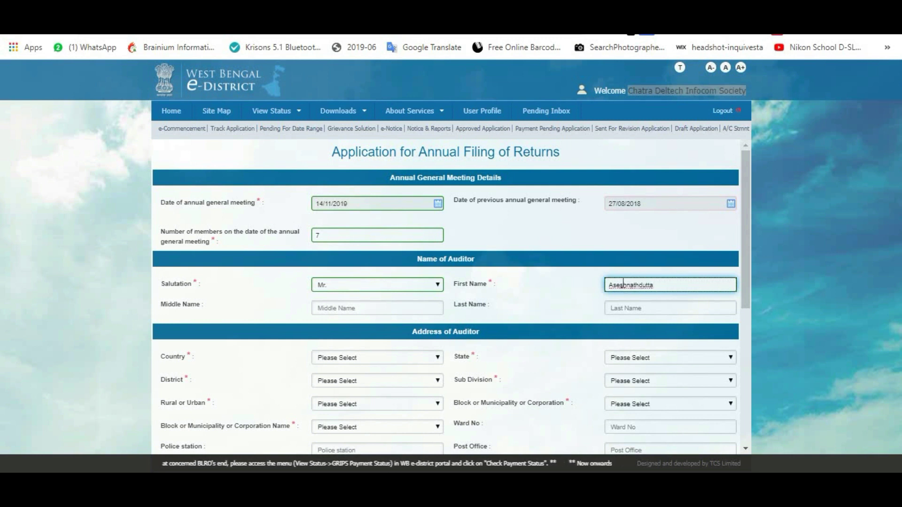
left_click_drag(623, 285, 664, 283)
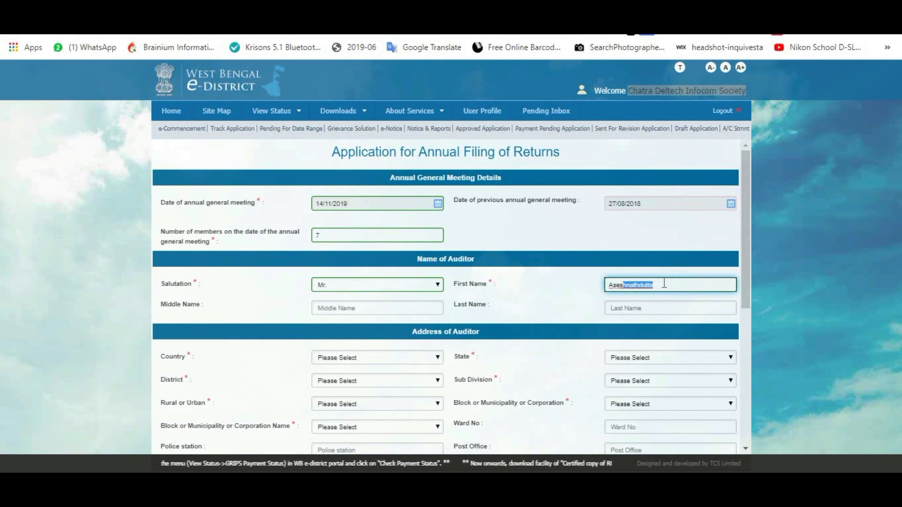
left_click(665, 284)
key("BackSpace")
key("BackSpace")
key("BackSpace")
key("BackSpace")
key("BackSpace")
key("BackSpace")
key("BackSpace")
key("BackSpace")
key("Tab")
type("Nath")
key("Tab")
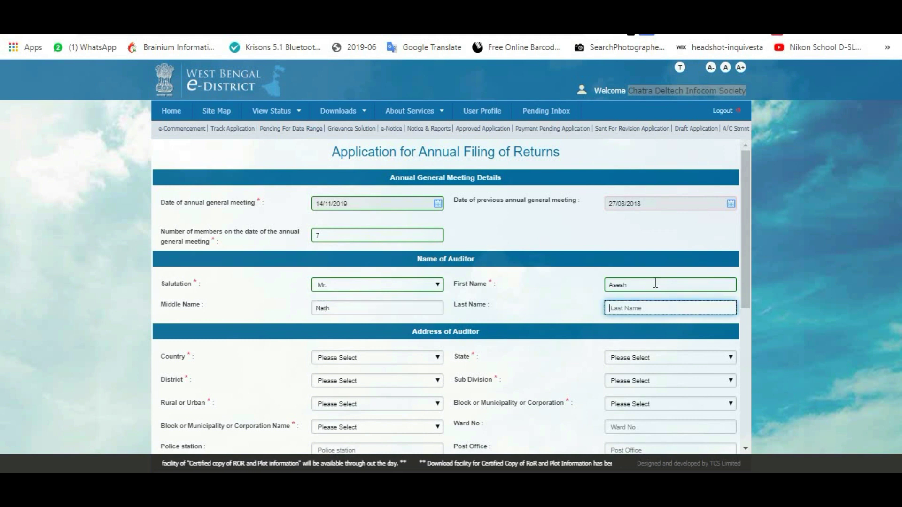
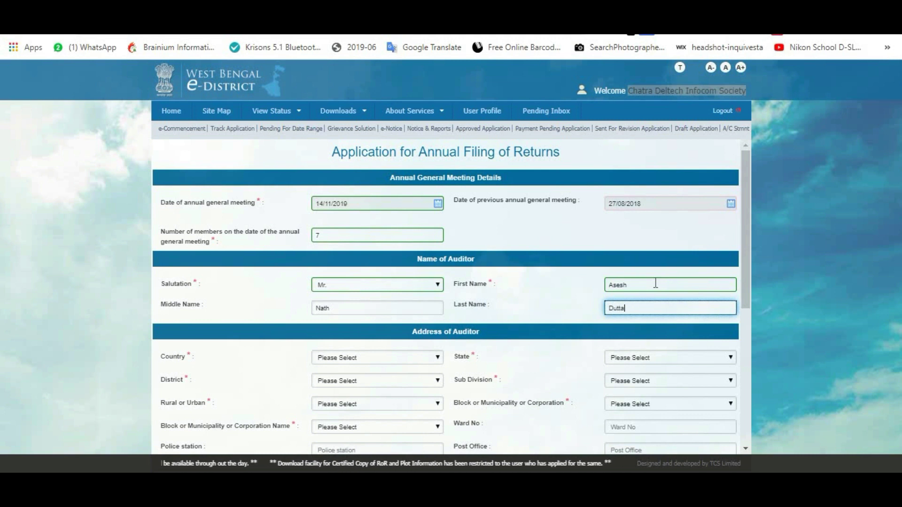
key("Tab")
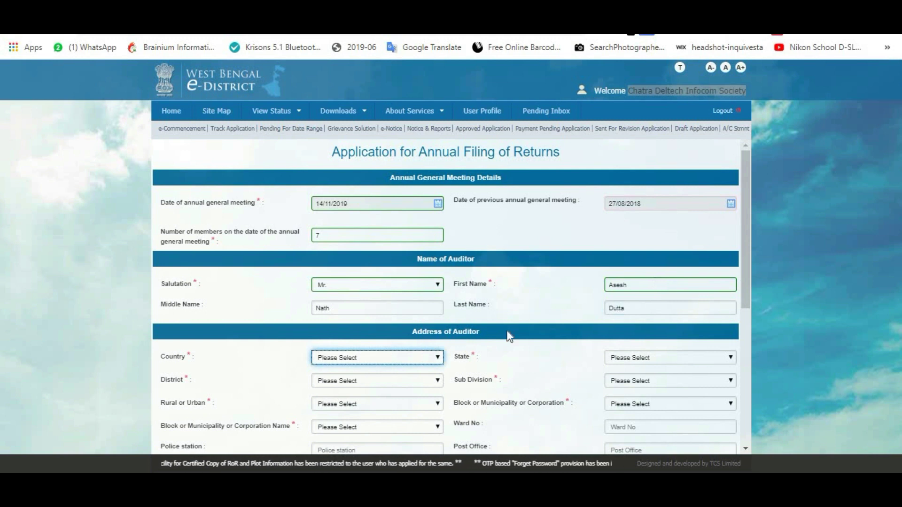
Set the auditor's country to India and state to West Bengal.
scroll(461, 306, "down", 3)
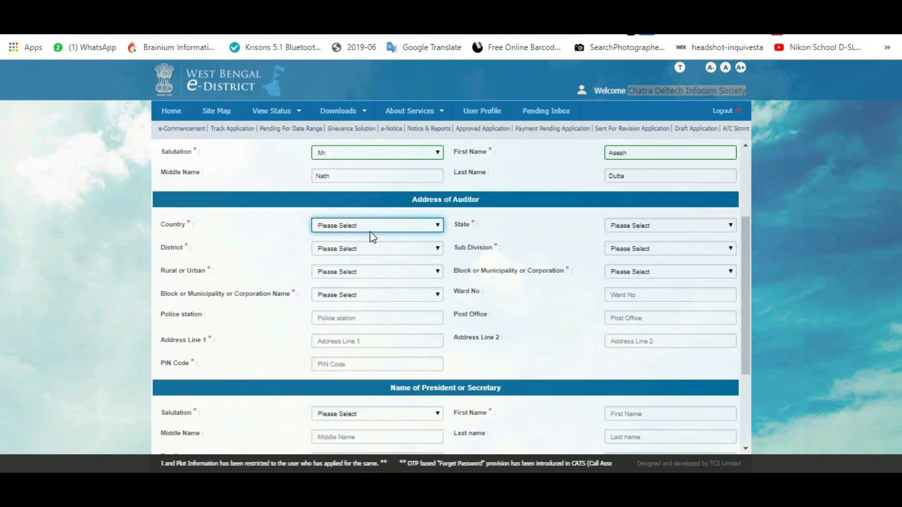
key("Down")
key("Tab")
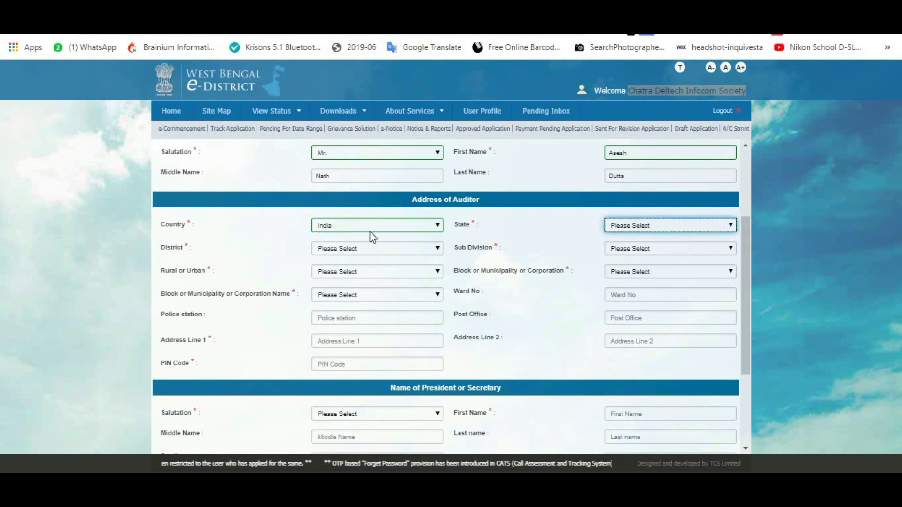
left_click(698, 228)
key("Down")
key("Return")
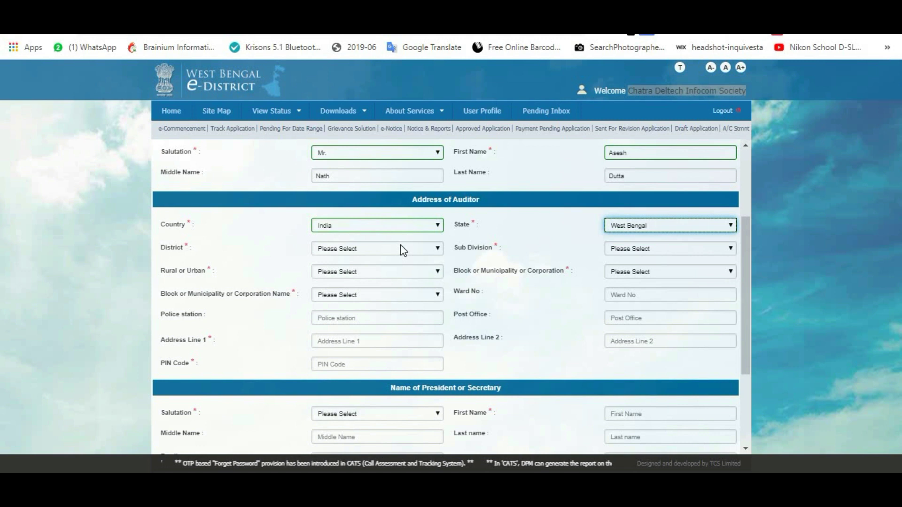
Dismiss the session-expiry warning and choose Kolkata as district and sub-division.
left_click(401, 245)
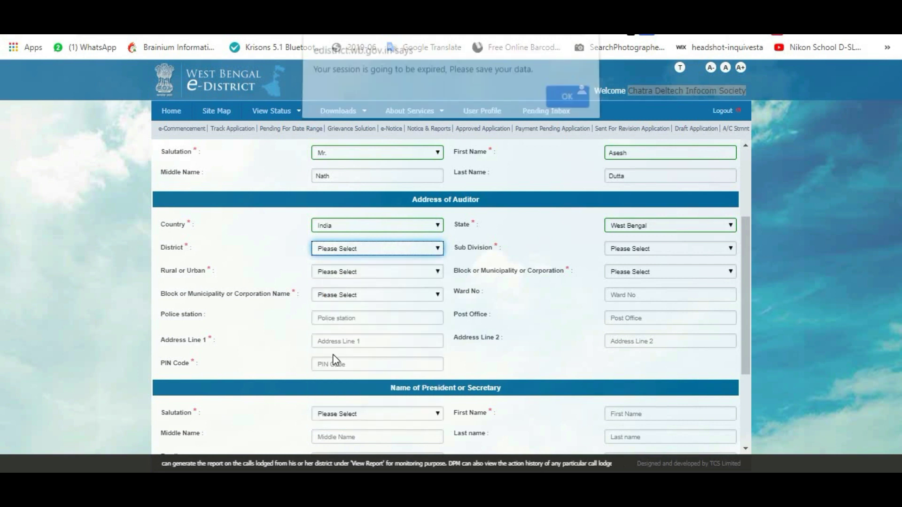
left_click(567, 105)
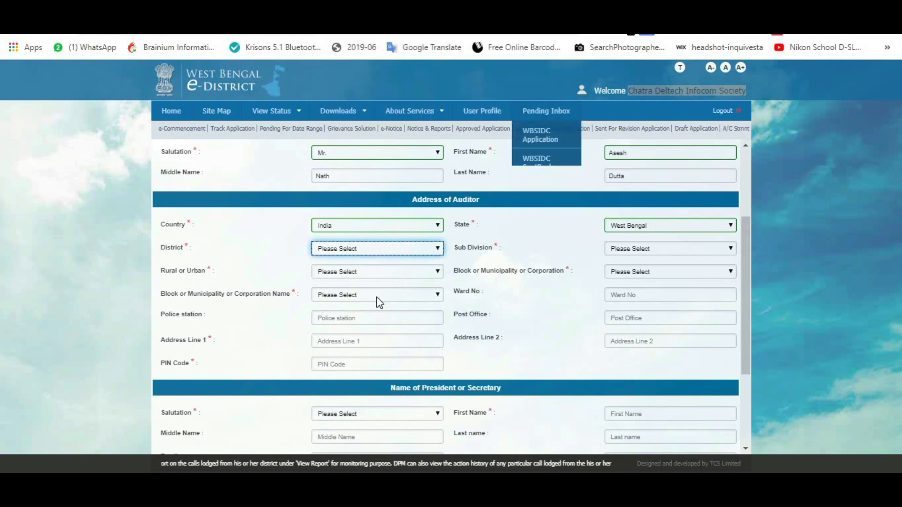
left_click(368, 250)
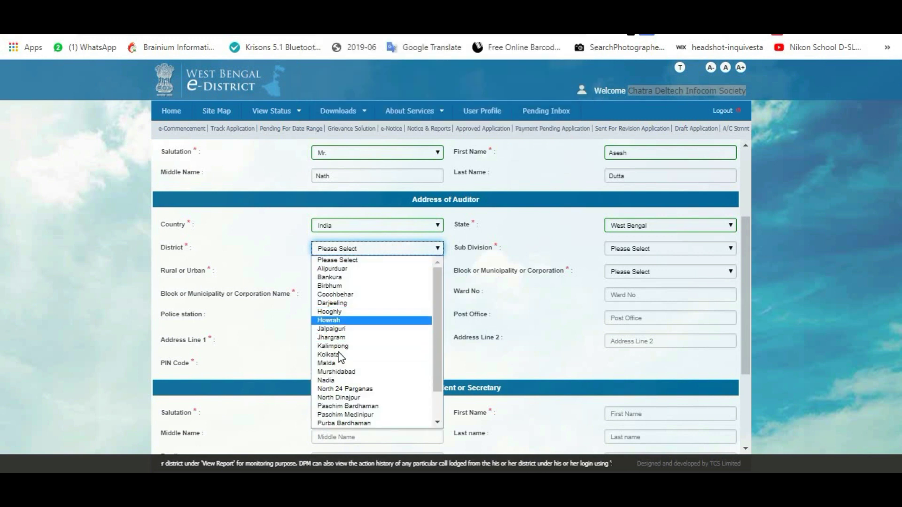
left_click(632, 248)
left_click(629, 269)
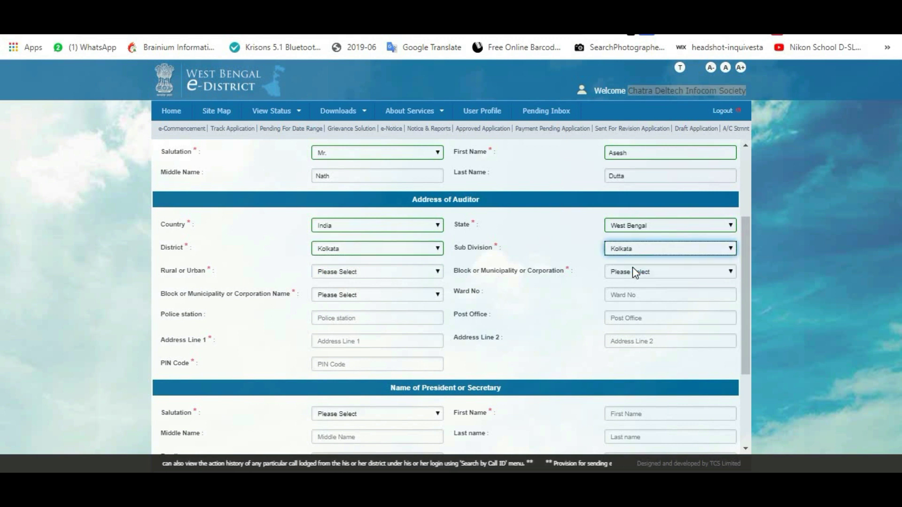
Mark the area Urban, local body Corporation, with corporation name Kolkata.
left_click(407, 275)
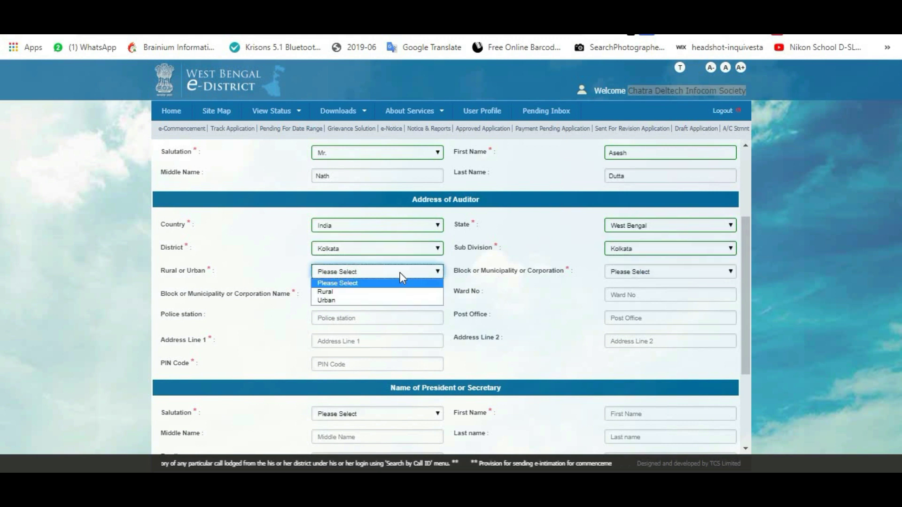
left_click(338, 301)
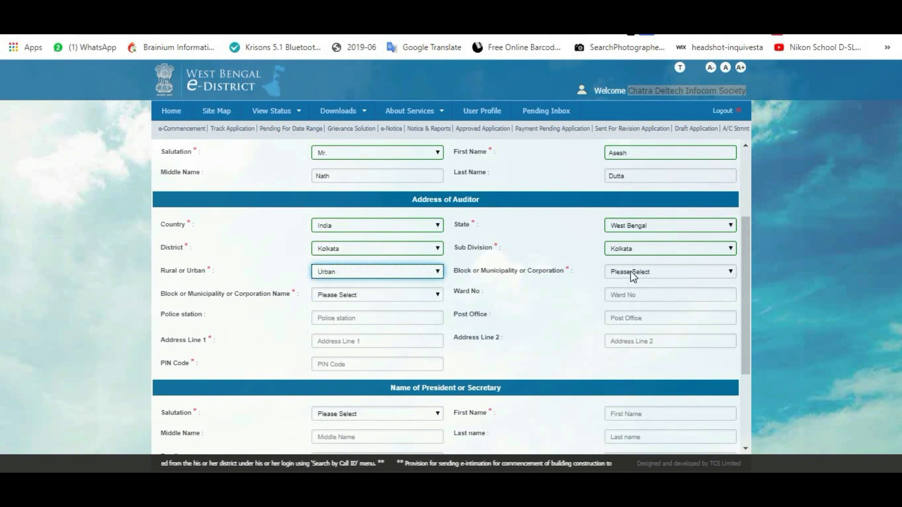
left_click(631, 272)
left_click(630, 301)
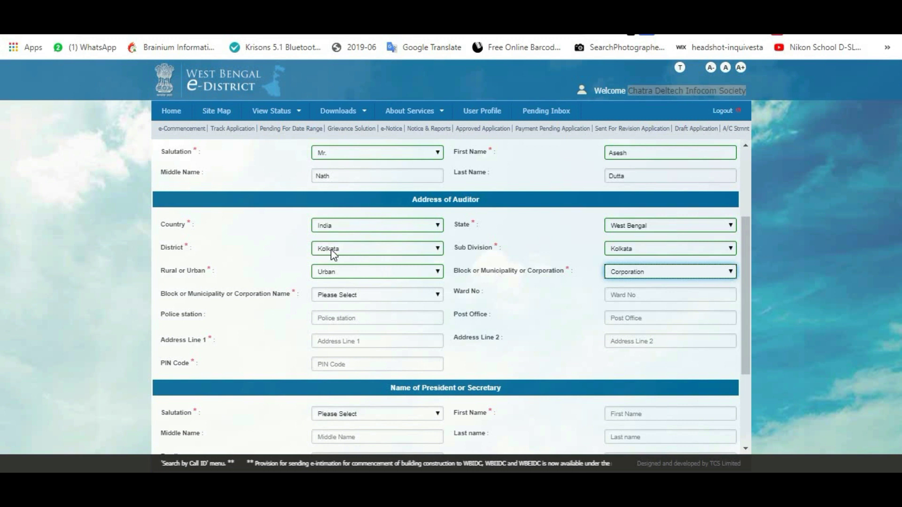
left_click(632, 275)
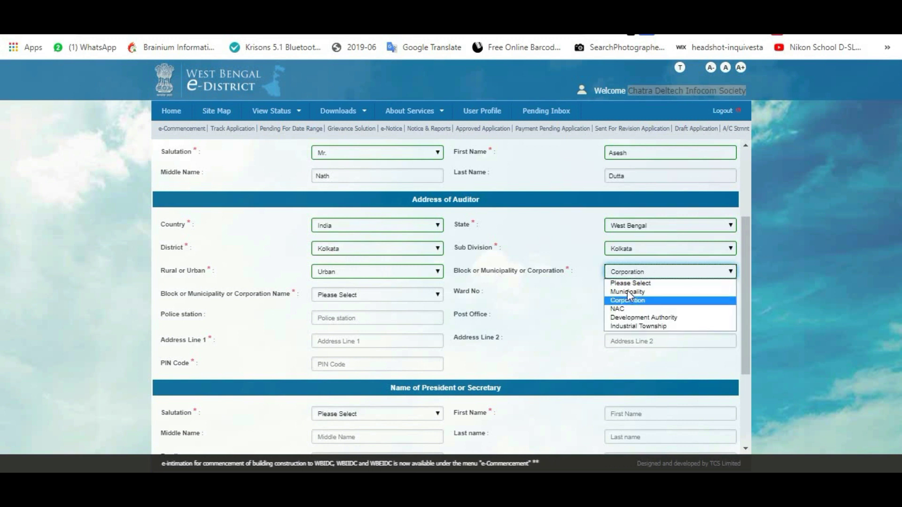
left_click(630, 270)
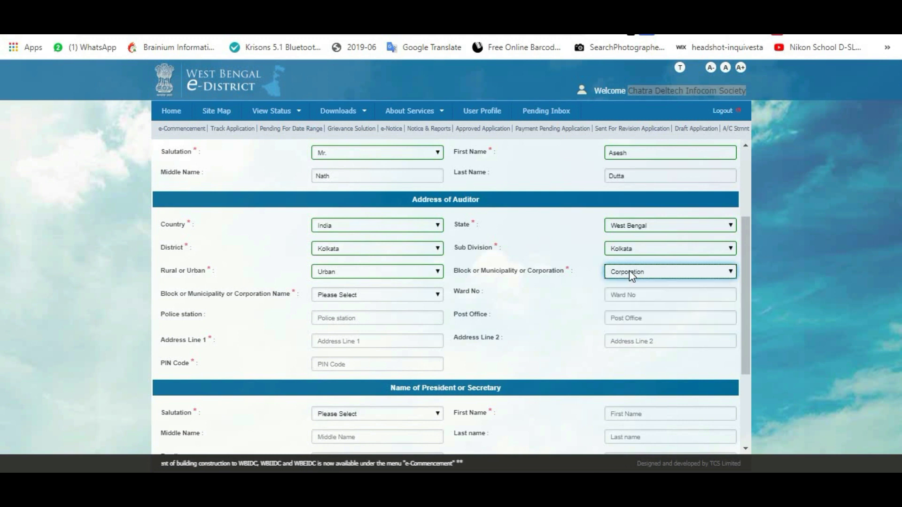
left_click(354, 296)
left_click(343, 315)
left_click(629, 295)
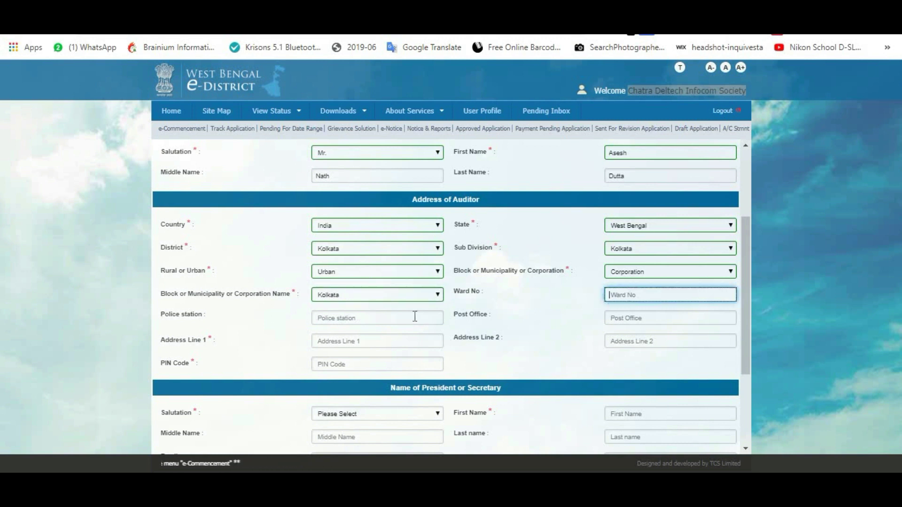
left_click(380, 322)
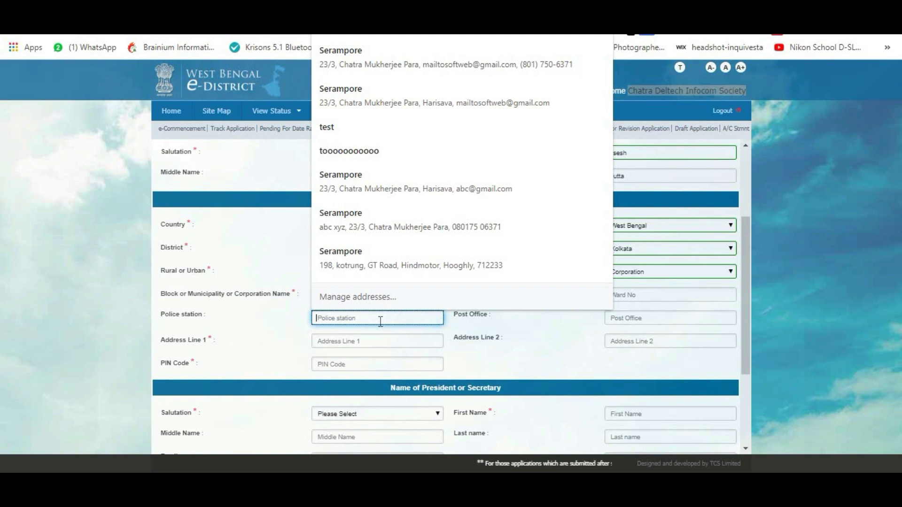
left_click(673, 318)
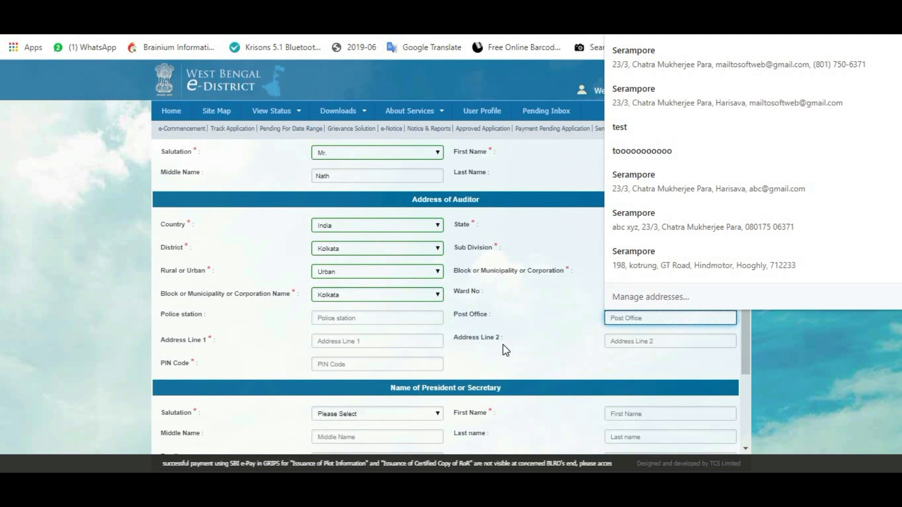
left_click(343, 343)
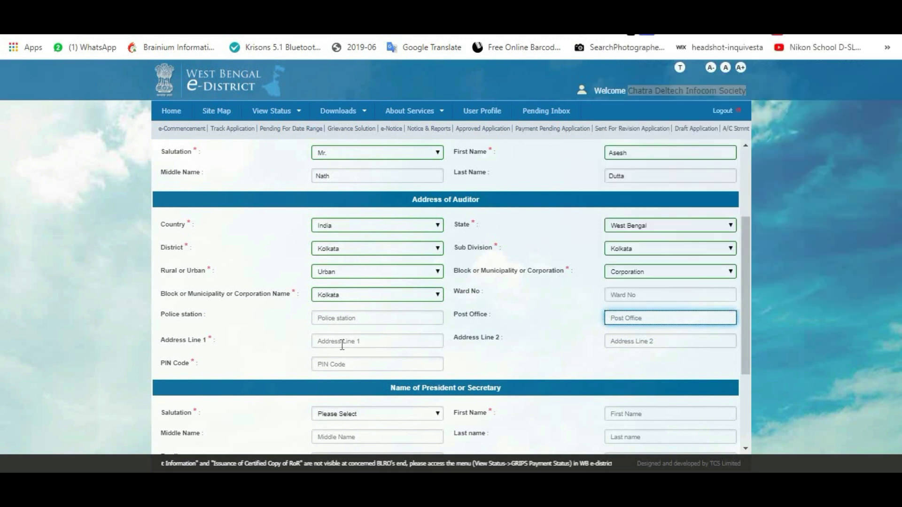
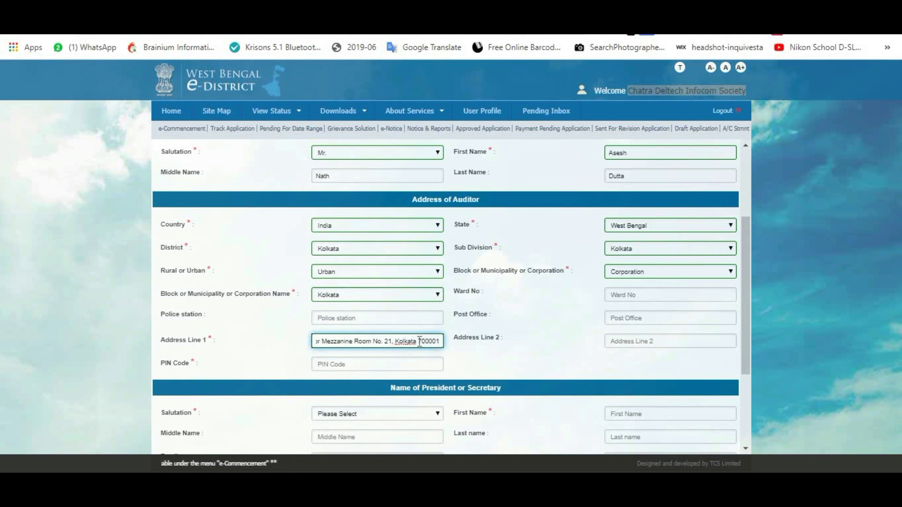
Copy the PIN from the address line into the PIN Code field.
double_click(436, 340)
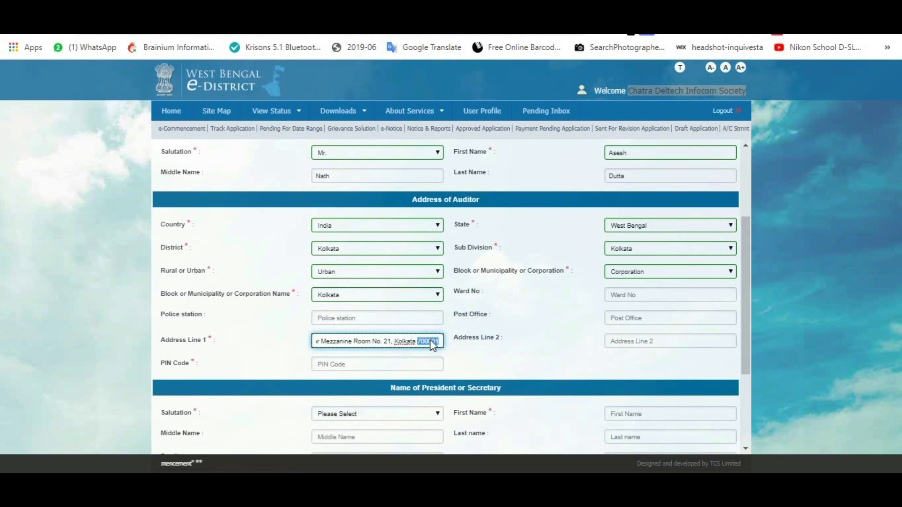
right_click(430, 339)
left_click(477, 147)
left_click(346, 363)
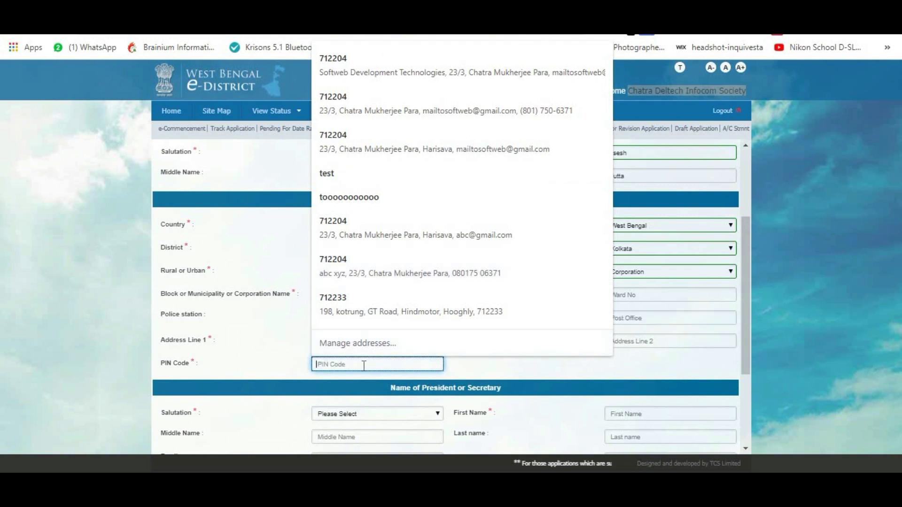
key("ctrl+v")
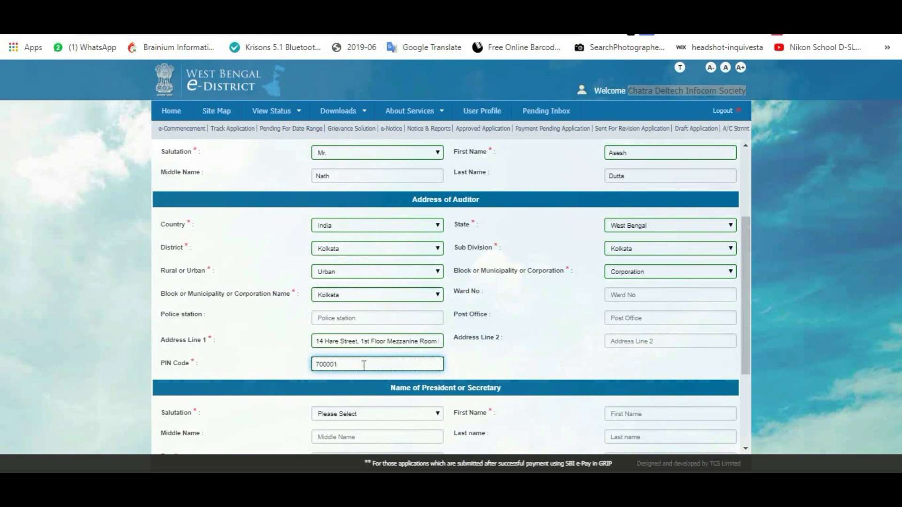
Choose Mr. as the president or secretary's salutation.
scroll(487, 340, "down", 3)
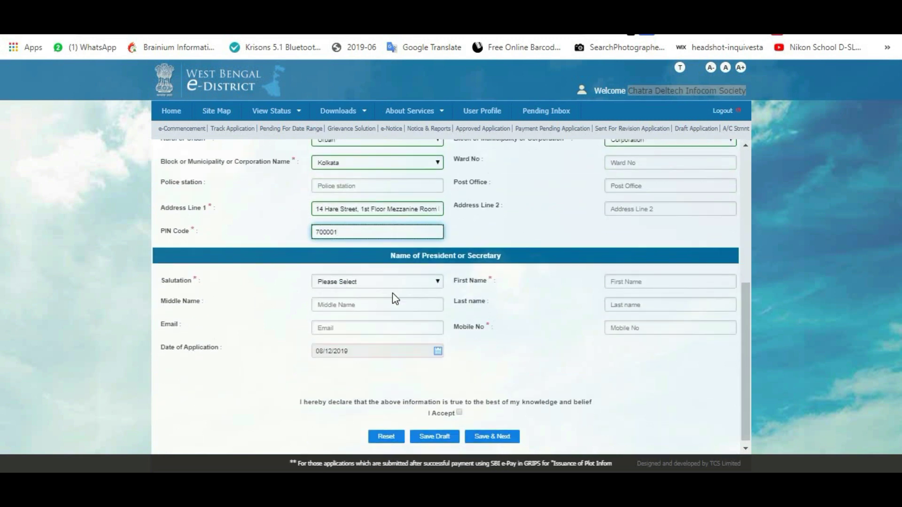
left_click(389, 258)
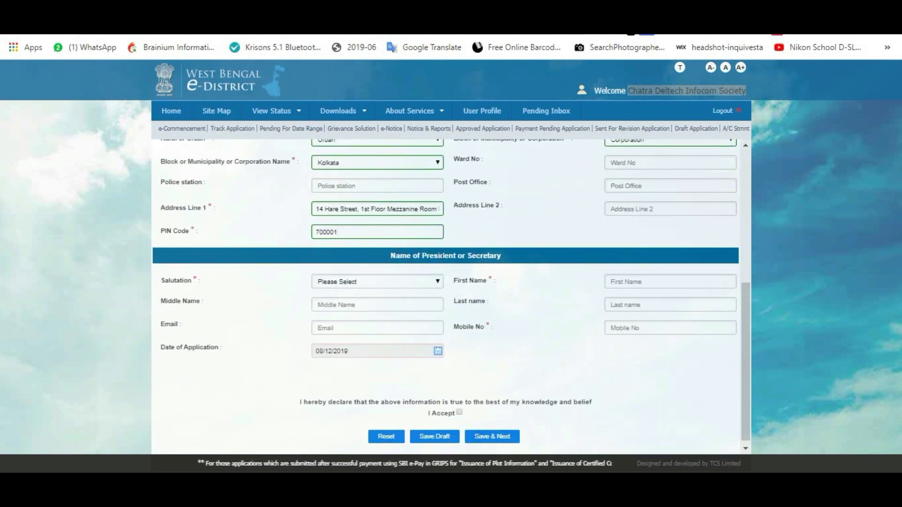
left_click(425, 282)
left_click(357, 299)
left_click(663, 282)
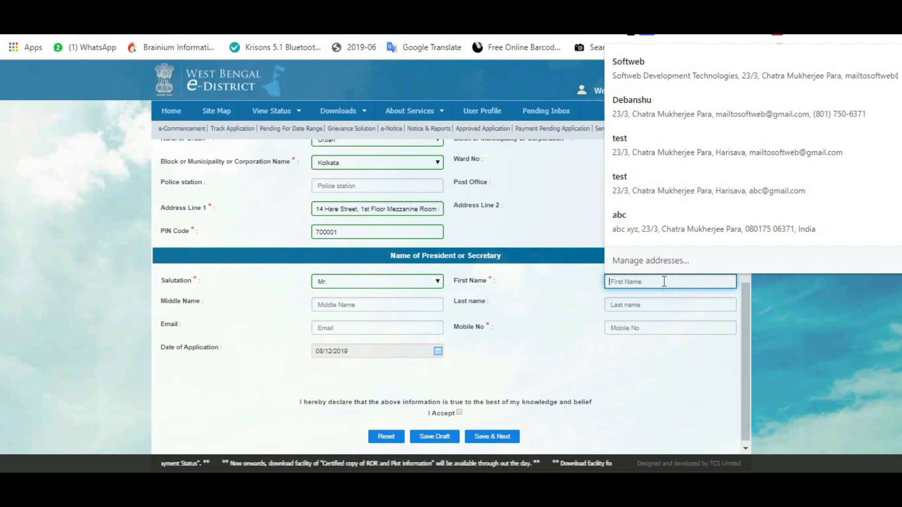
Fill the president's first name from autofill, type the last name, and correct the e-mail.
left_click(699, 111)
left_click(627, 305)
type("Ghosh")
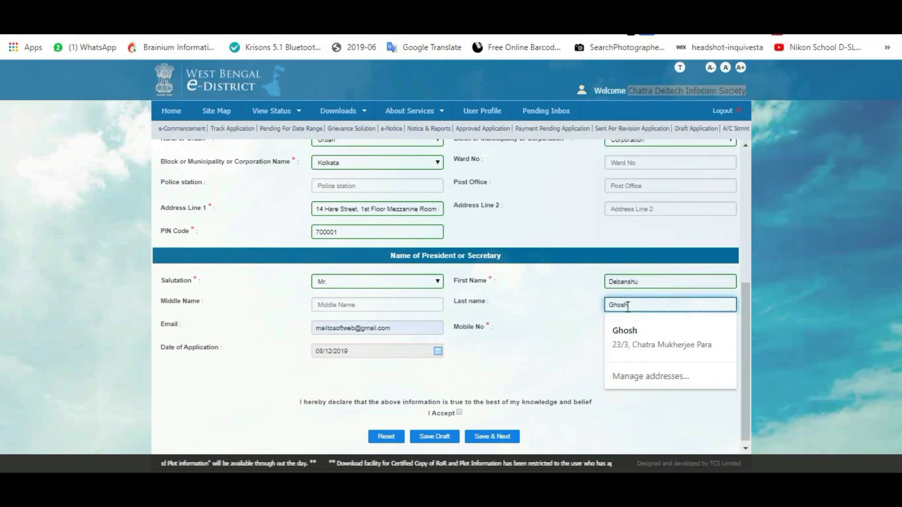
left_click(447, 370)
left_click_drag(423, 328, 333, 354)
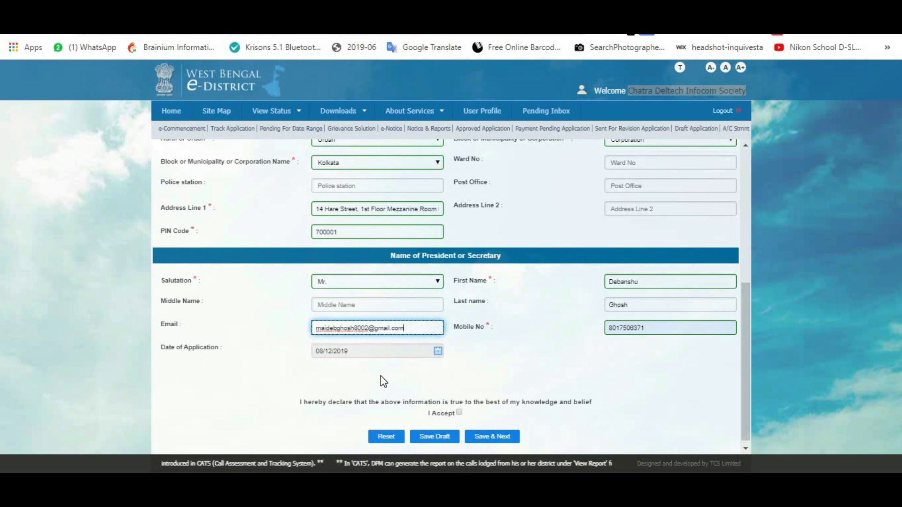
key("ctrl+0")
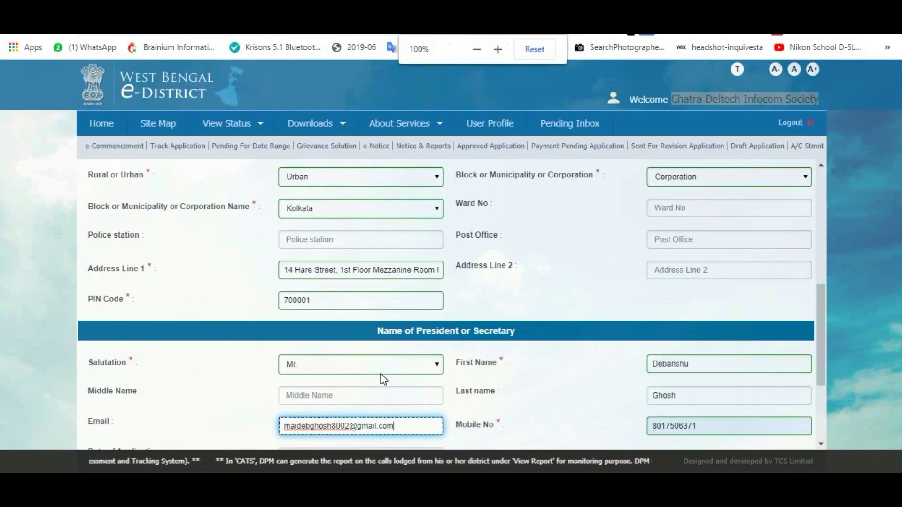
scroll(536, 254, "down", 3)
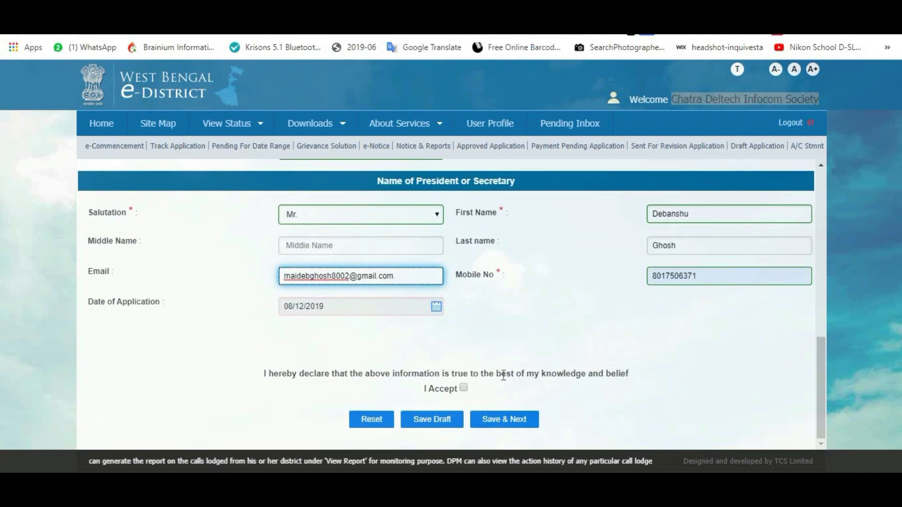
Tick the I Accept declaration and save the application with Save & Next.
left_click(464, 388)
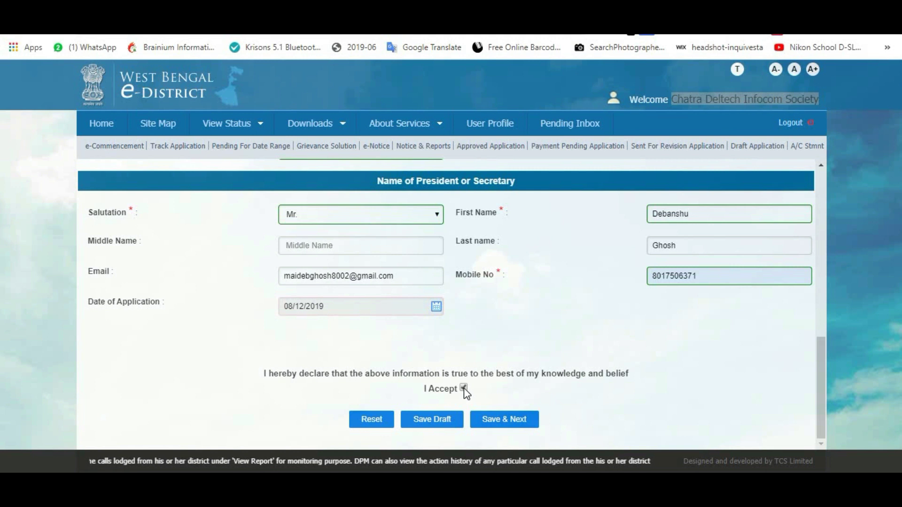
scroll(565, 407, "up", 5)
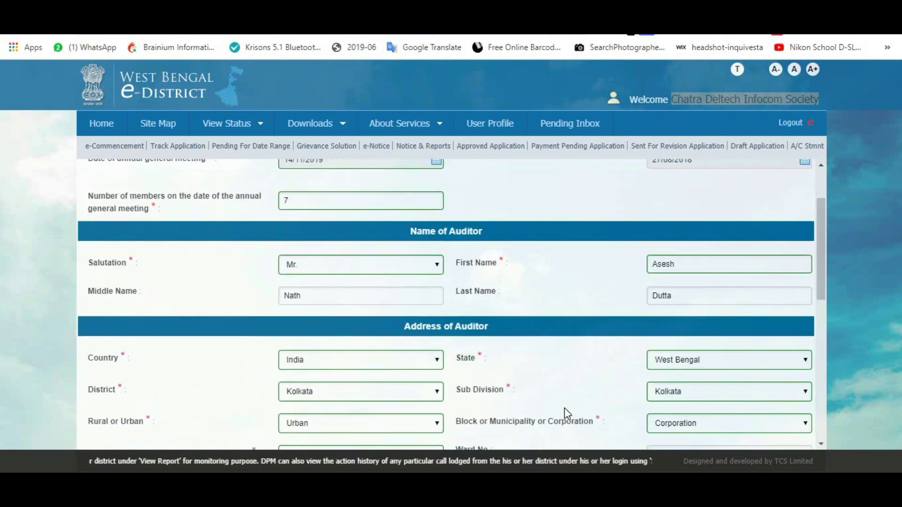
scroll(565, 408, "up", 2)
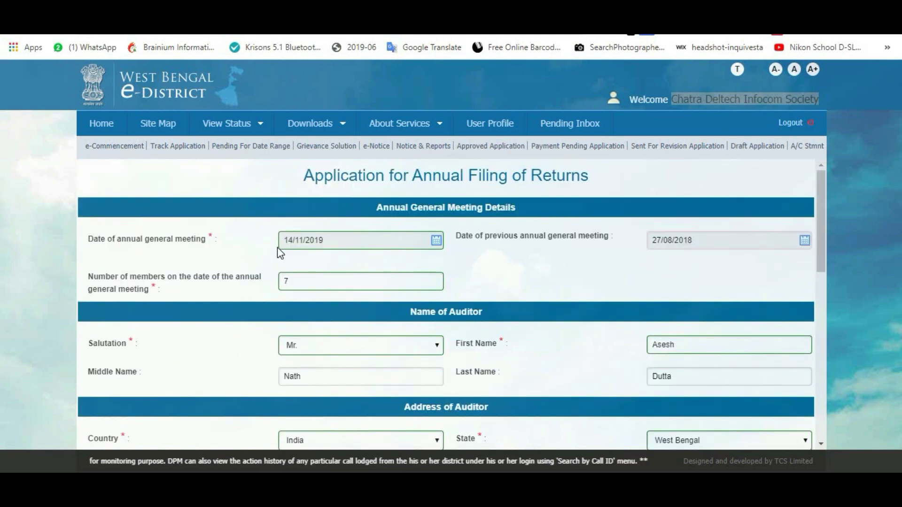
scroll(354, 326, "down", 3)
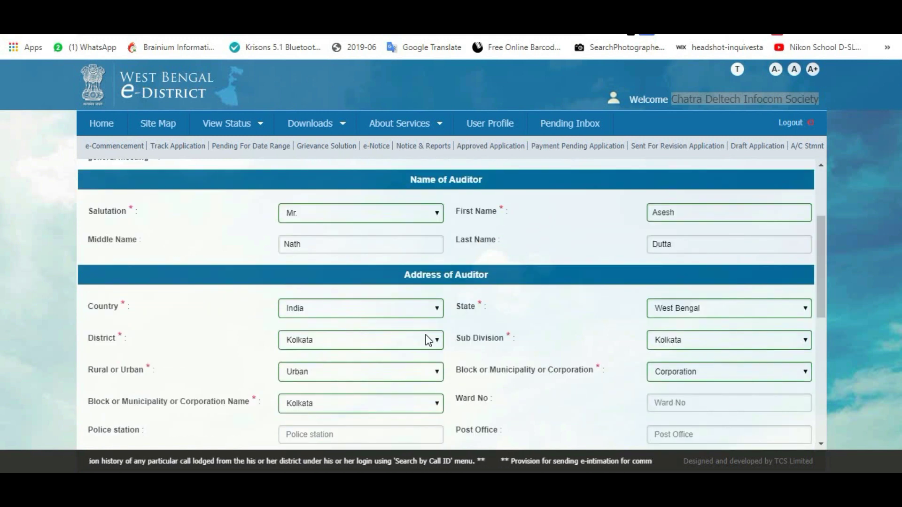
scroll(539, 347, "down", 4)
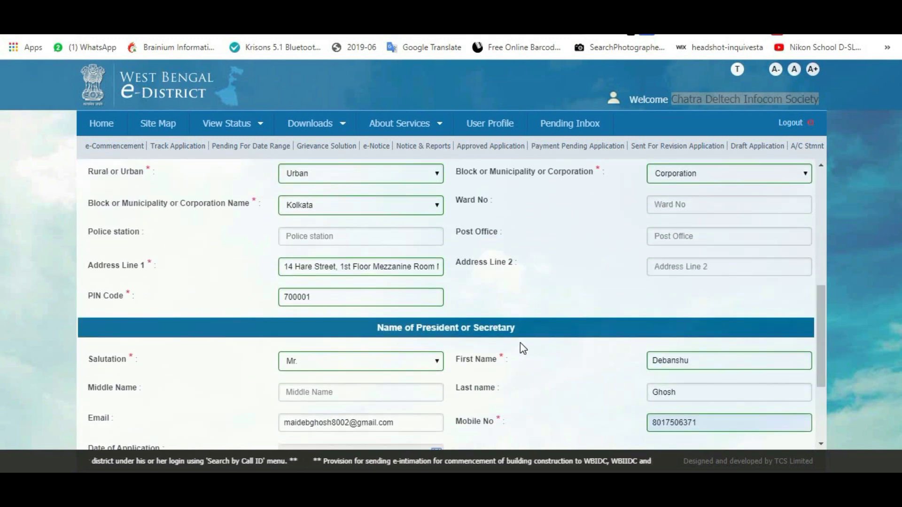
scroll(523, 349, "down", 3)
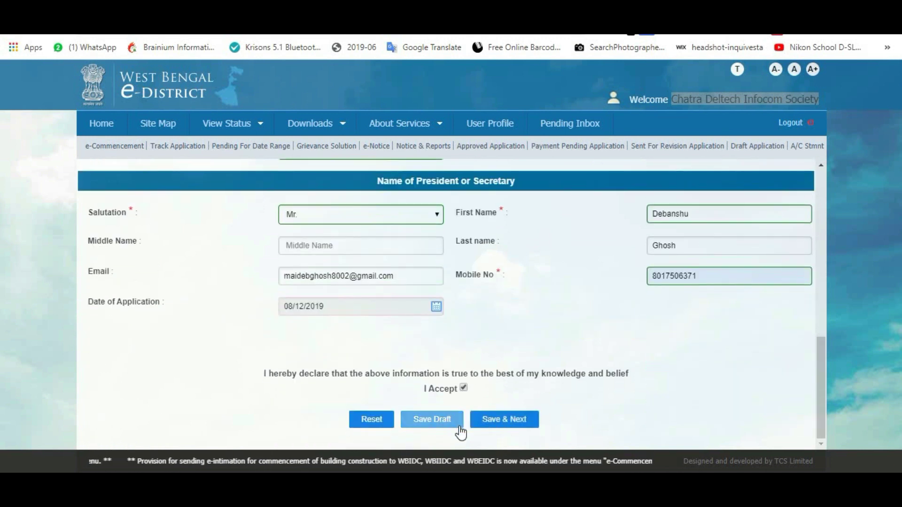
left_click(504, 422)
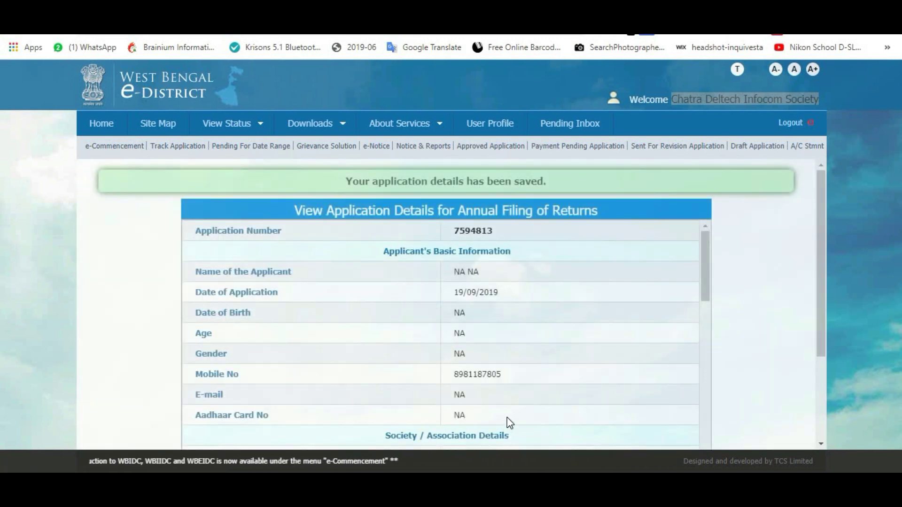
Scroll through the View Application Details table to review the saved filing.
scroll(771, 295, "down", 3)
scroll(743, 307, "up", 3)
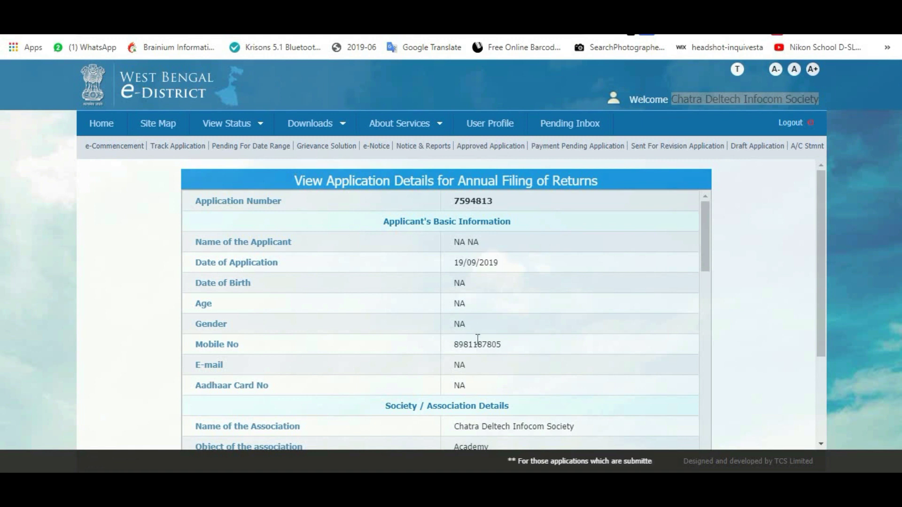
scroll(478, 339, "down", 3)
scroll(493, 365, "up", 3)
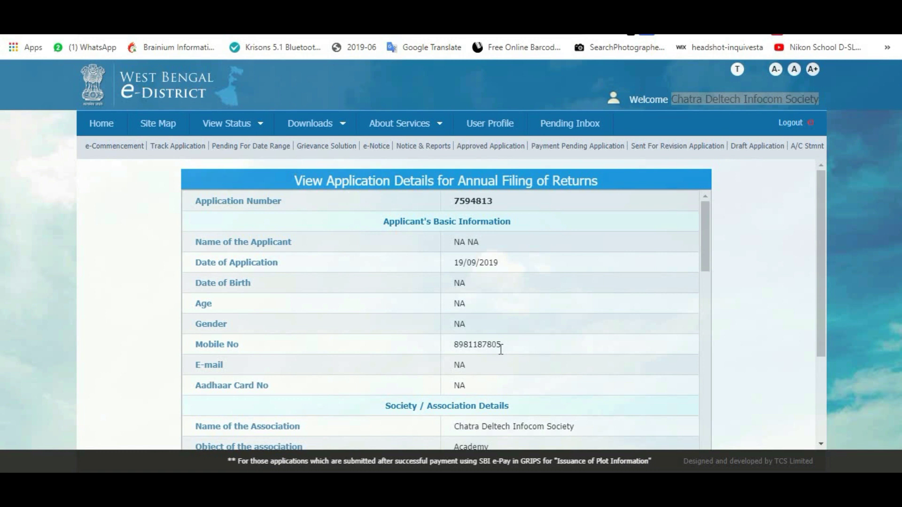
scroll(501, 350, "down", 4)
scroll(502, 355, "up", 1)
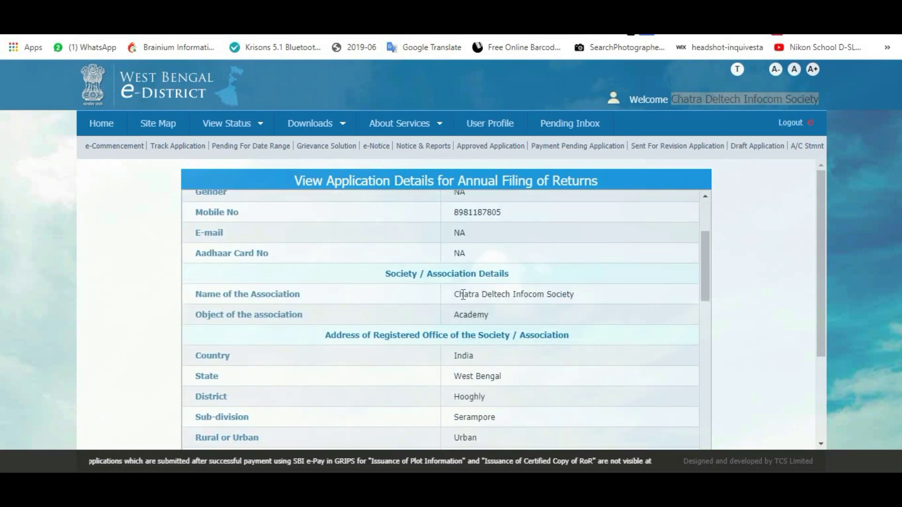
Select the full association name, then bring up the print preview of the details.
left_click_drag(464, 294, 567, 294)
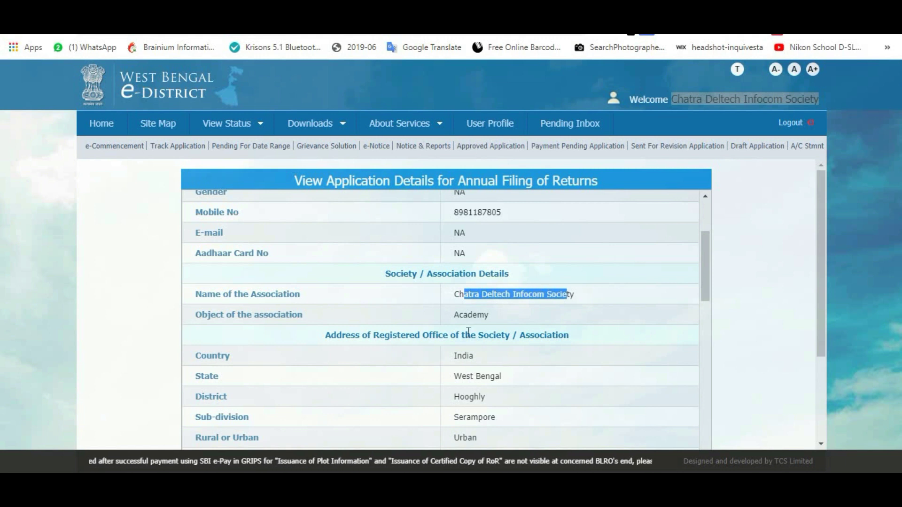
scroll(470, 324, "down", 1)
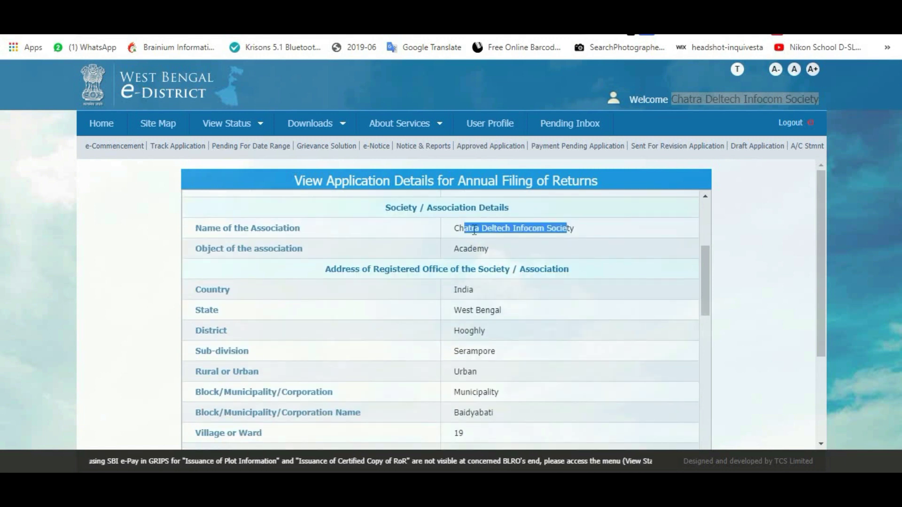
left_click(473, 230)
left_click_drag(454, 228, 575, 229)
scroll(516, 347, "down", 3)
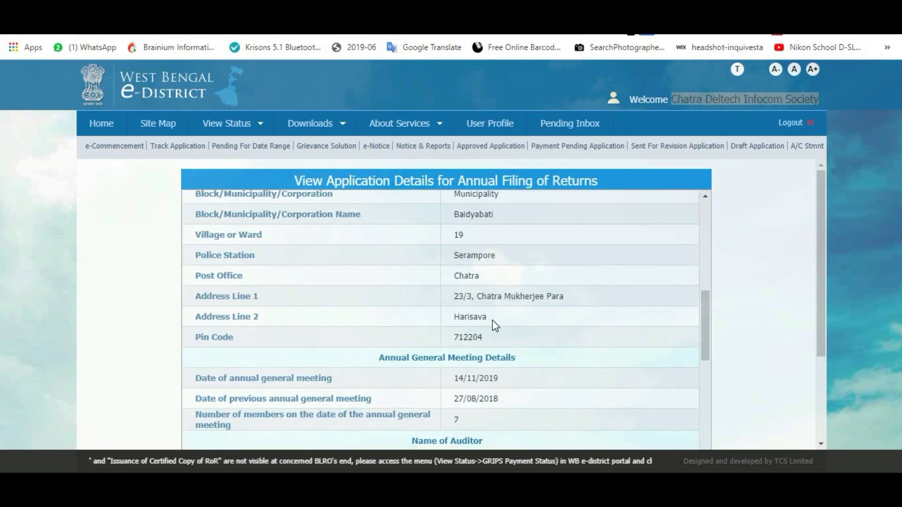
scroll(495, 324, "down", 1)
scroll(493, 324, "down", 8)
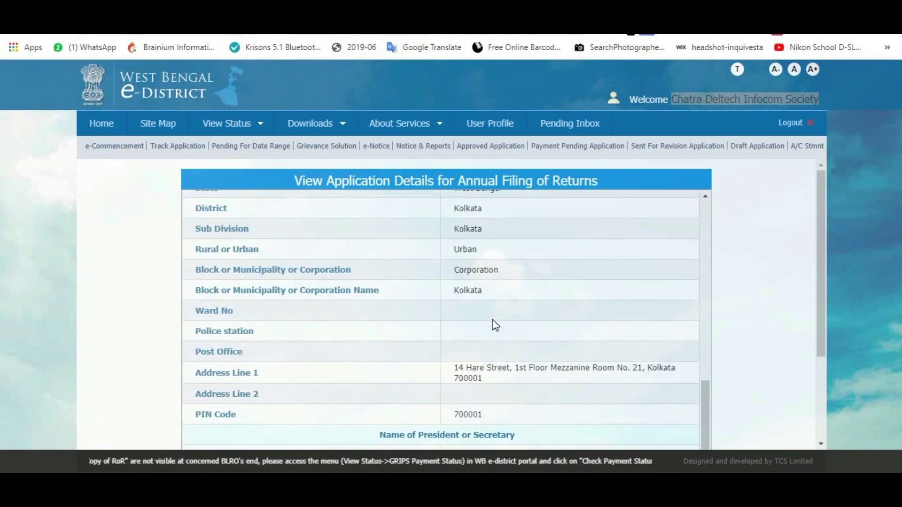
scroll(492, 320, "down", 2)
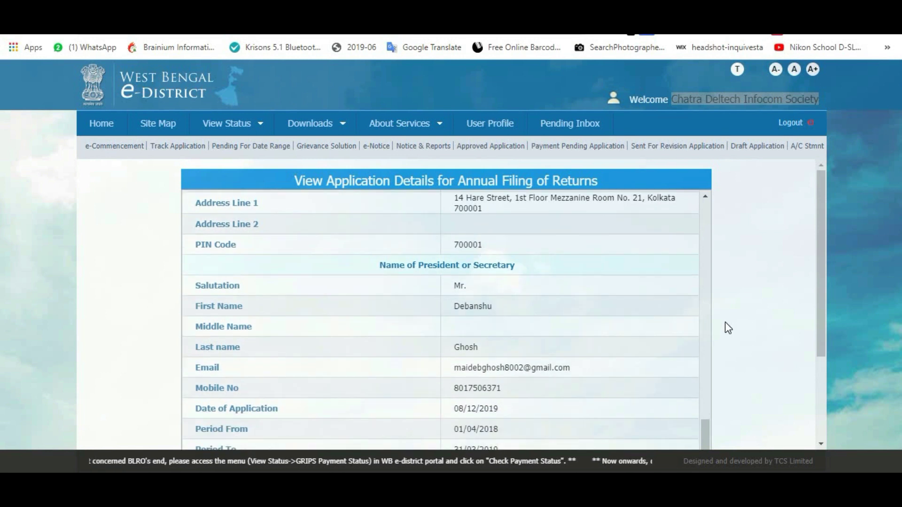
scroll(723, 324, "down", 3)
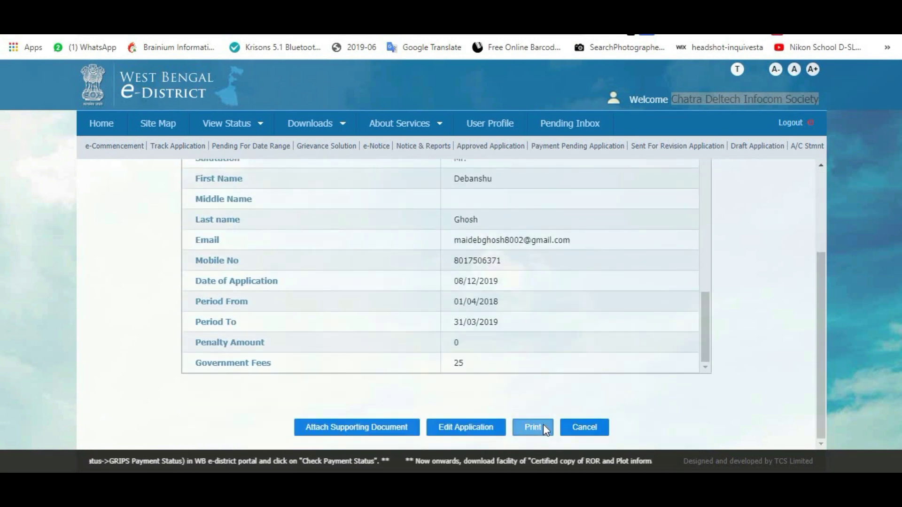
left_click(540, 426)
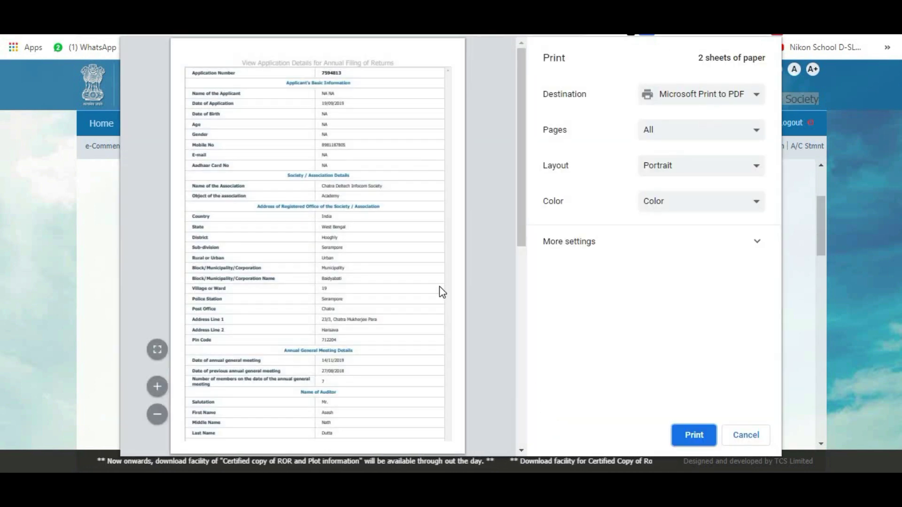
Print to Microsoft Print to PDF, saving the file as '2018-2019 Aplication'.
scroll(442, 291, "down", 10)
scroll(383, 370, "up", 10)
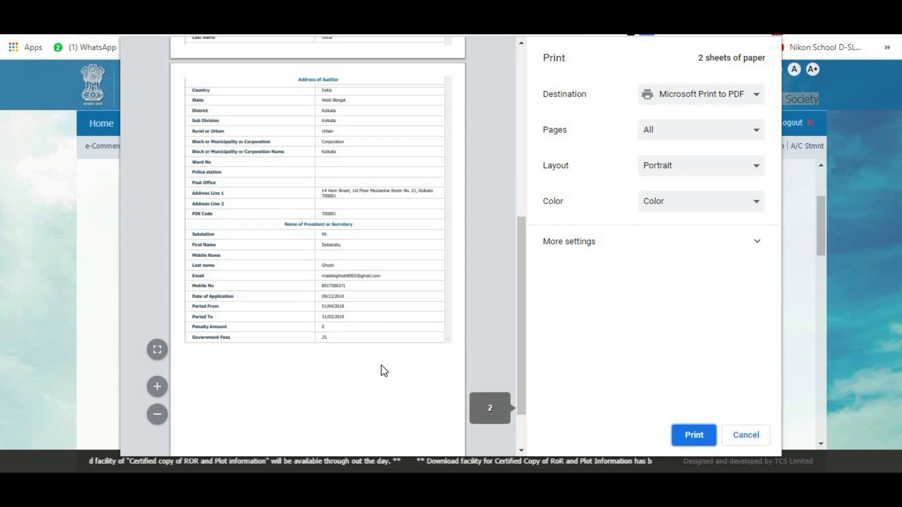
scroll(384, 372, "down", 10)
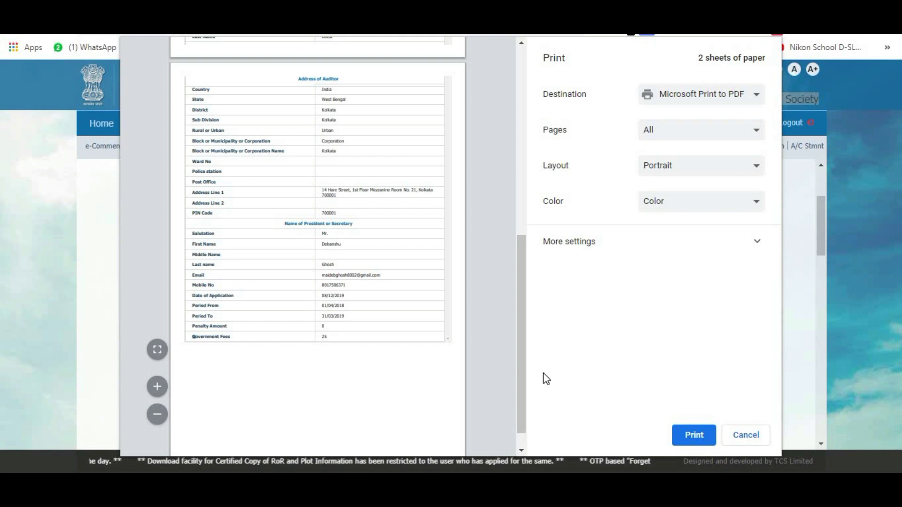
left_click(699, 439)
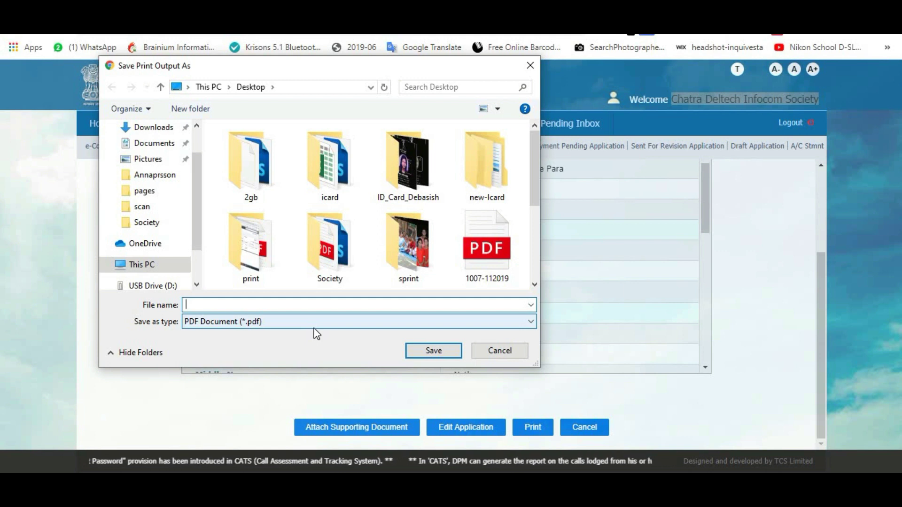
type("2018-2019 A")
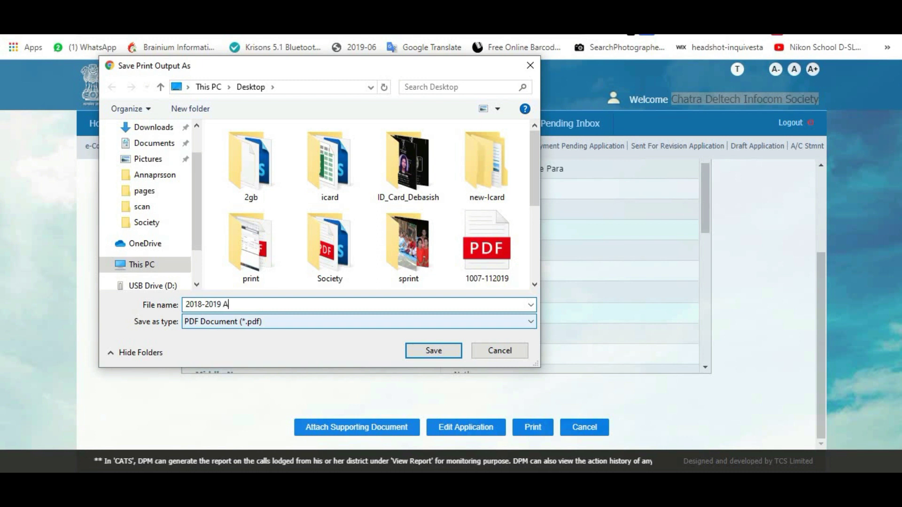
type("plication")
left_click(444, 354)
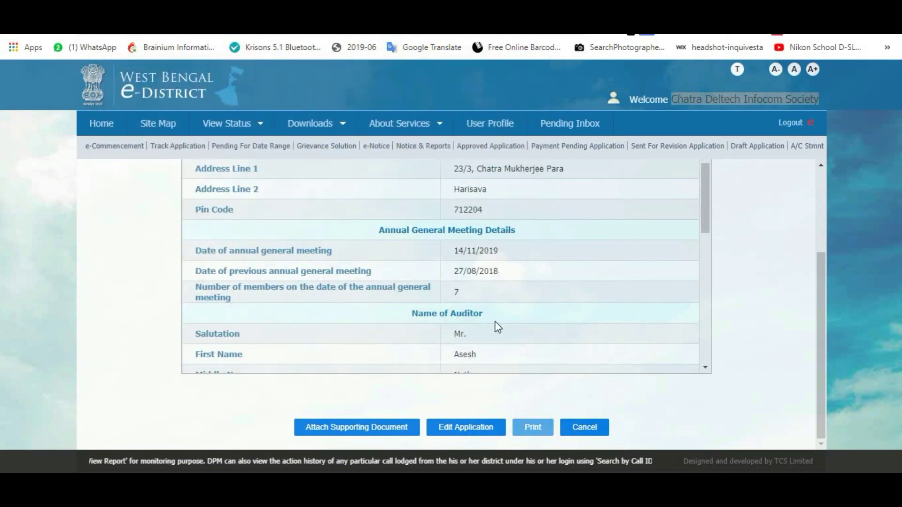
Look over the saved applicant details, then reopen the Annual Filing of Returns application with Edit Application.
scroll(621, 350, "down", 10)
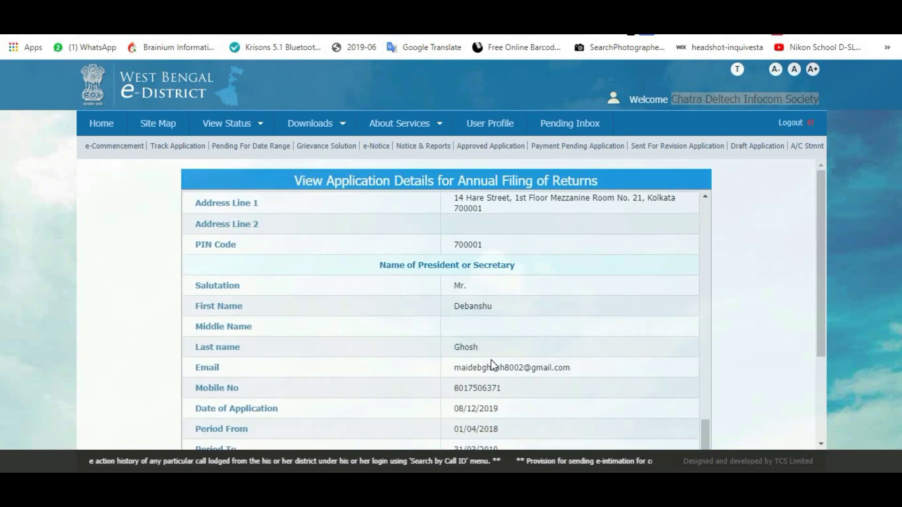
scroll(492, 360, "up", 10)
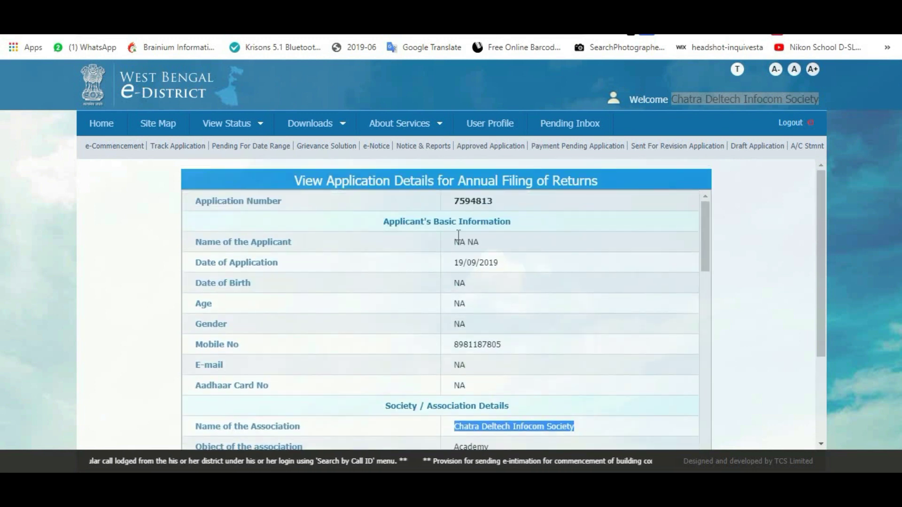
scroll(482, 245, "down", 2)
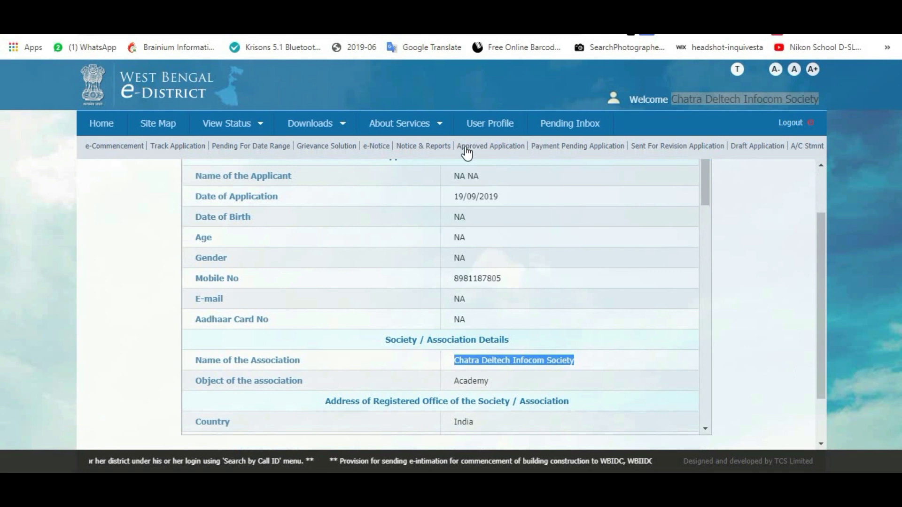
left_click_drag(452, 177, 485, 320)
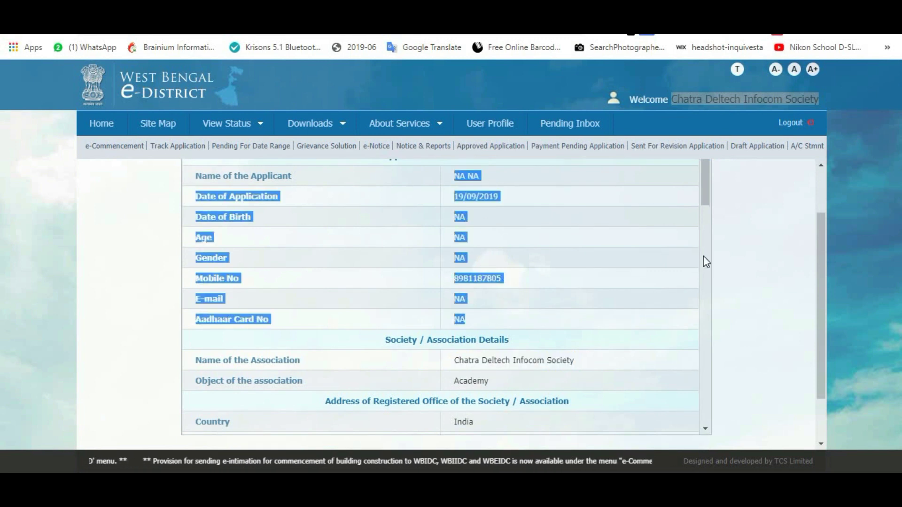
scroll(771, 267, "down", 2)
scroll(681, 306, "down", 5)
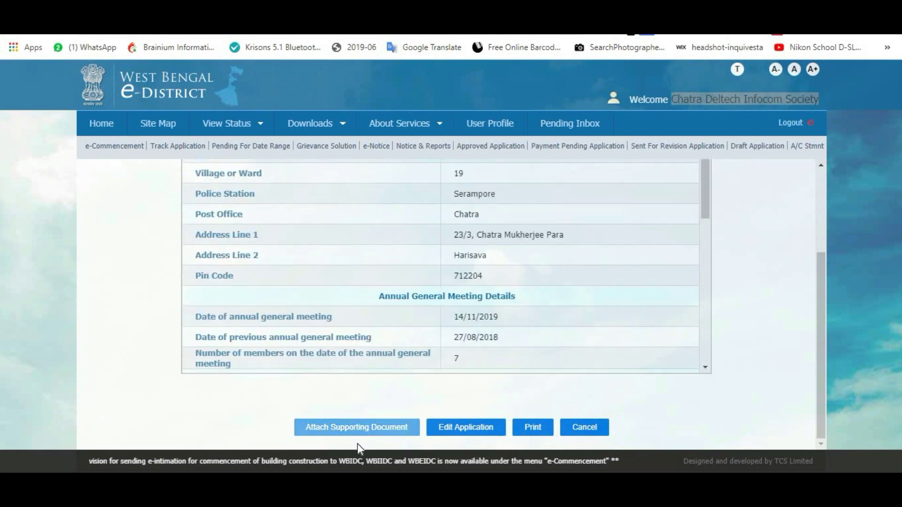
left_click(454, 428)
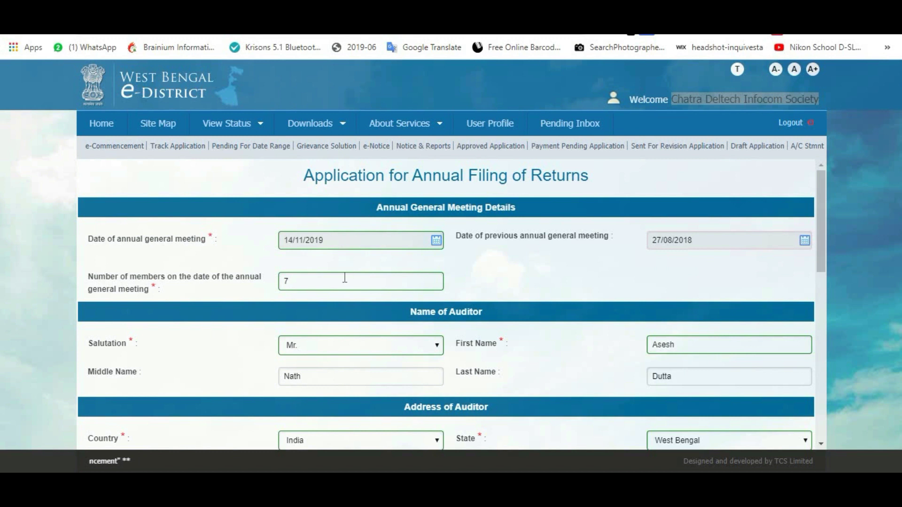
Tick I Accept on the declaration and resubmit the unchanged form with Update.
scroll(344, 279, "down", 7)
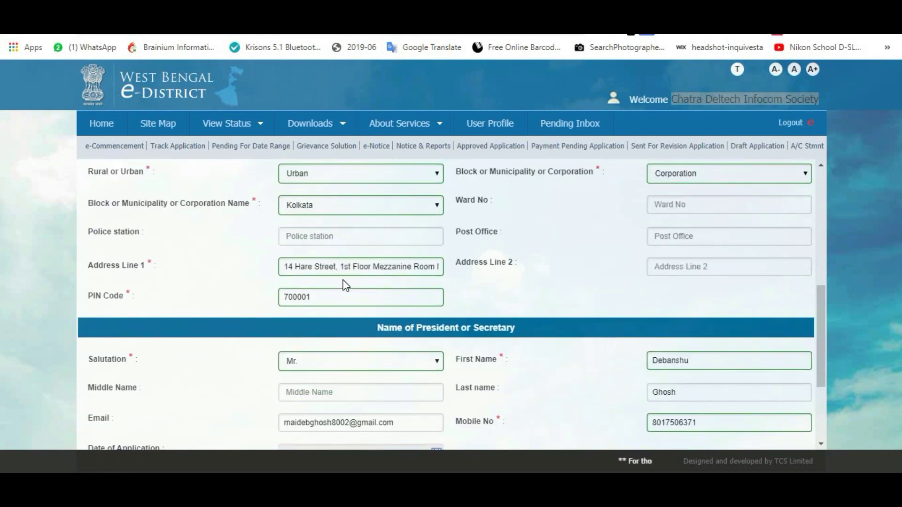
scroll(345, 285, "down", 3)
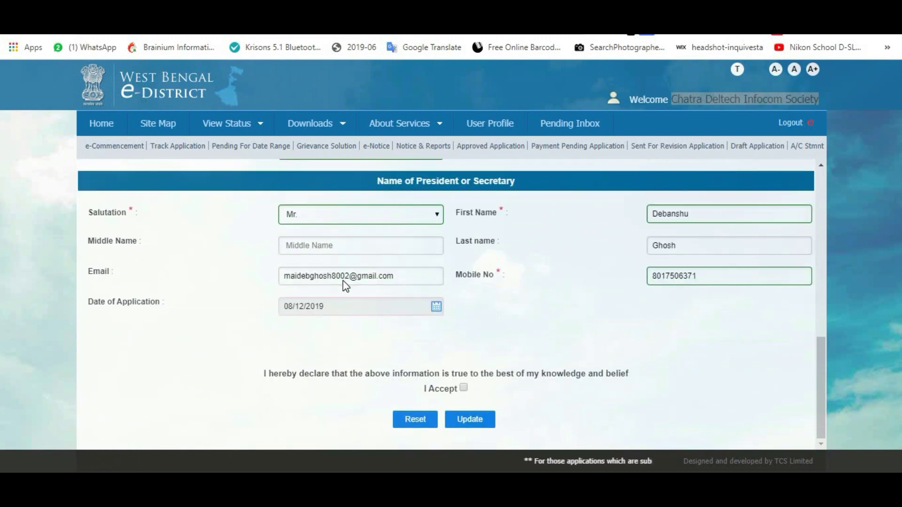
scroll(459, 368, "up", 10)
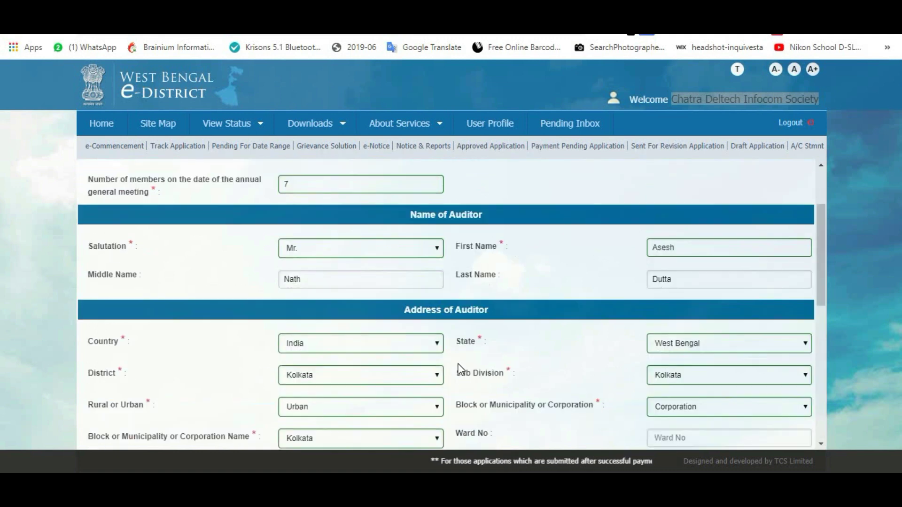
scroll(463, 376, "down", 8)
scroll(464, 378, "down", 2)
left_click(463, 388)
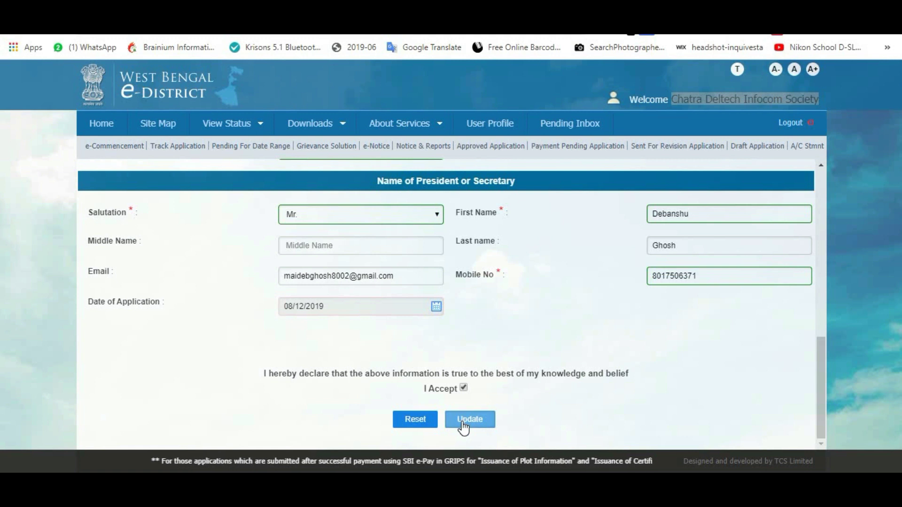
left_click(462, 422)
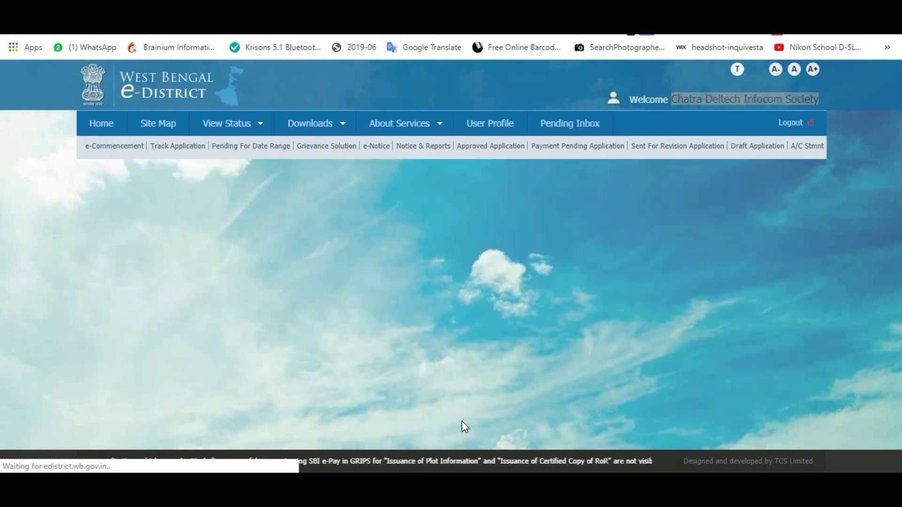
Scroll the updated summary down to the auditor's Kolkata corporation address rows.
scroll(493, 315, "down", 5)
scroll(812, 311, "down", 3)
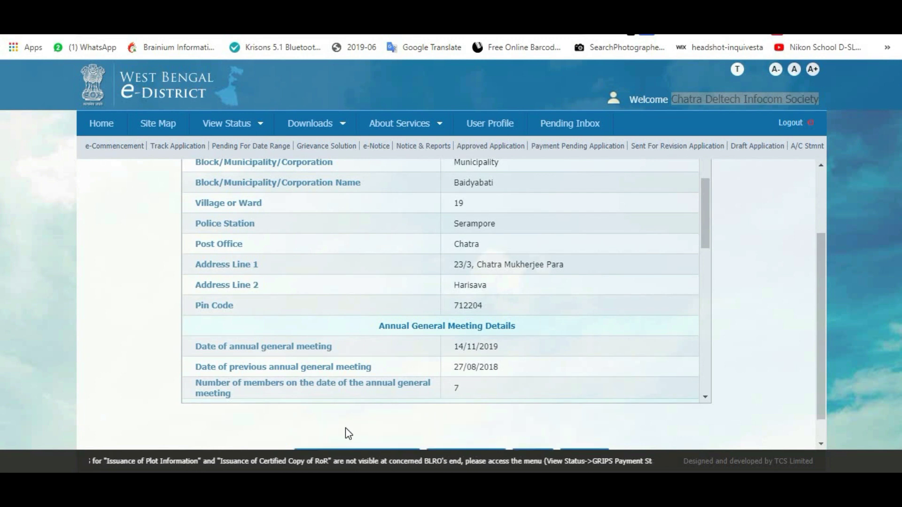
scroll(501, 373, "down", 5)
scroll(708, 427, "down", 1)
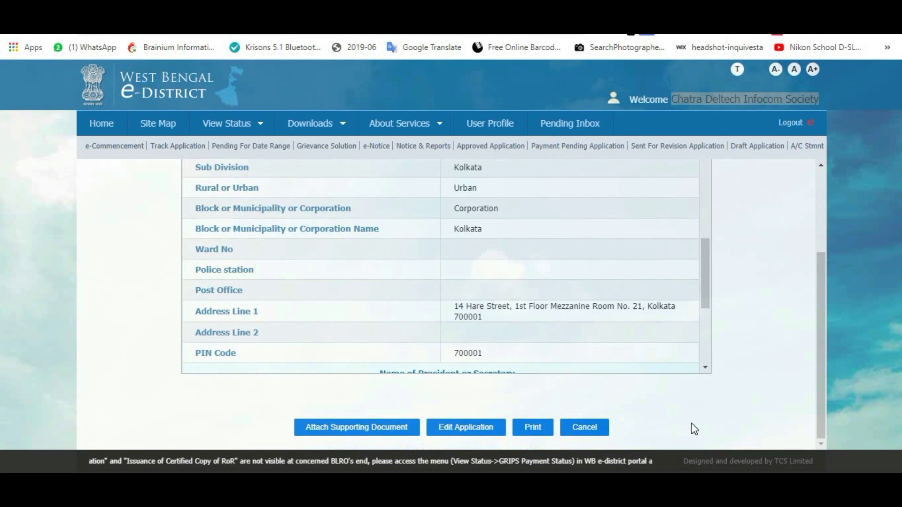